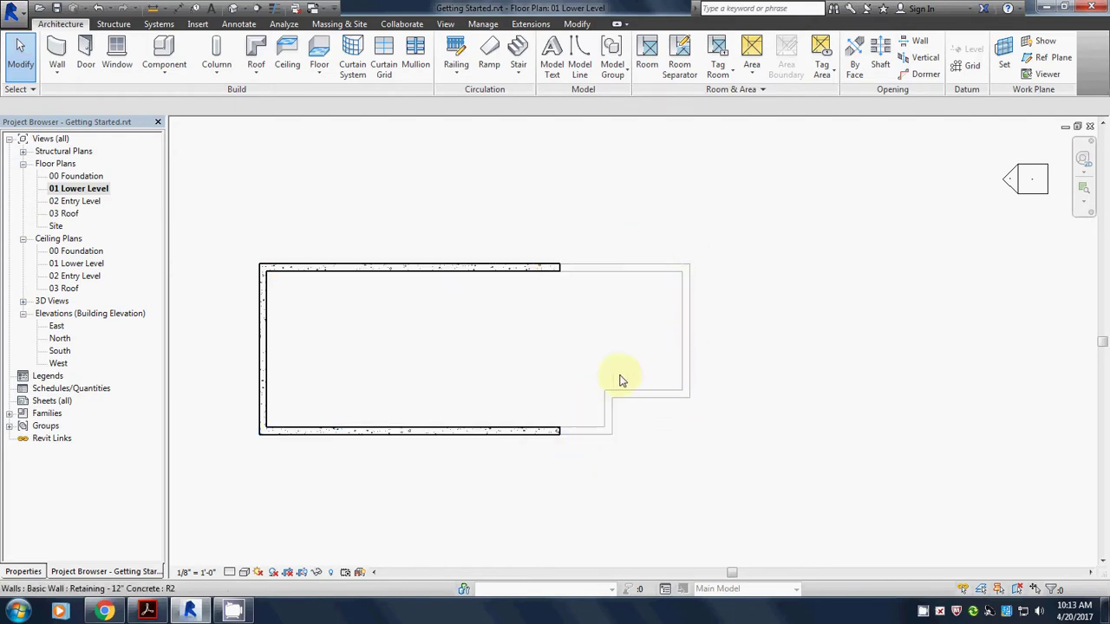
Open the 00 Foundation floor plan.
{"action": "left_click", "coordinate": [23, 573]}
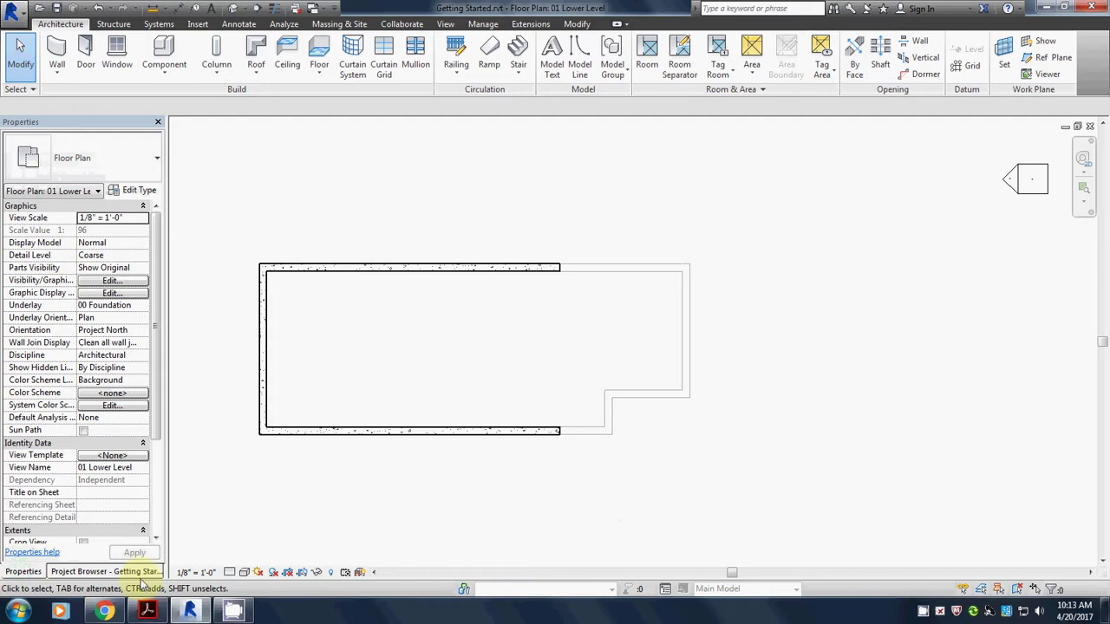
{"action": "left_click", "coordinate": [100, 573]}
{"action": "double_click", "coordinate": [75, 176]}
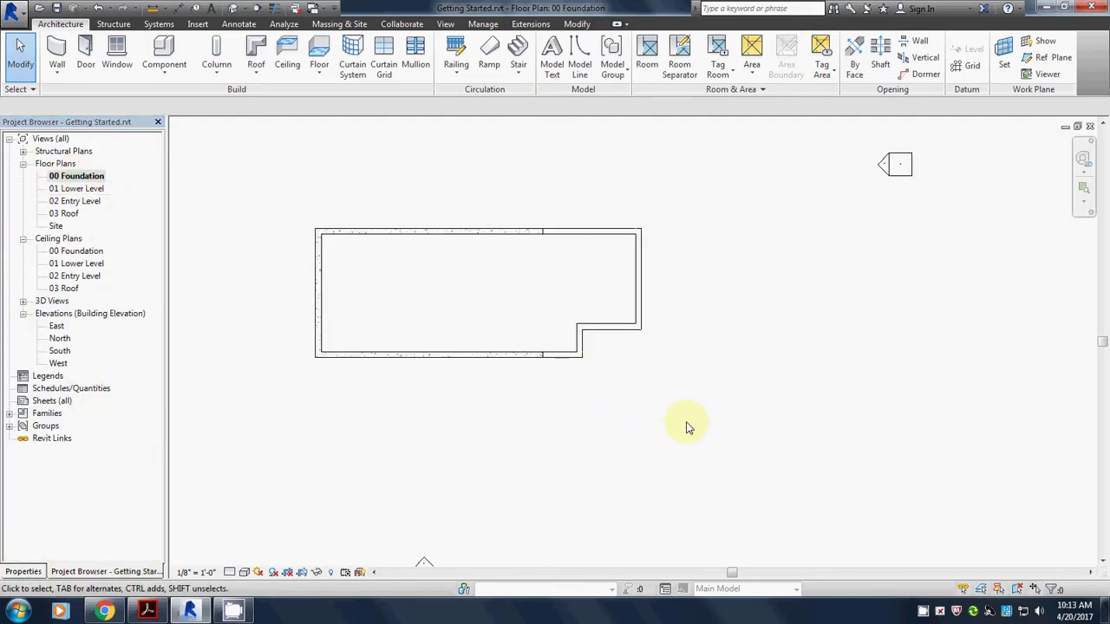
Change the five walls around the stepped east end of the building to the Foundation - 12" Concrete type.
{"action": "left_click_drag", "start_coordinate": [686, 422], "coordinate": [560, 194]}
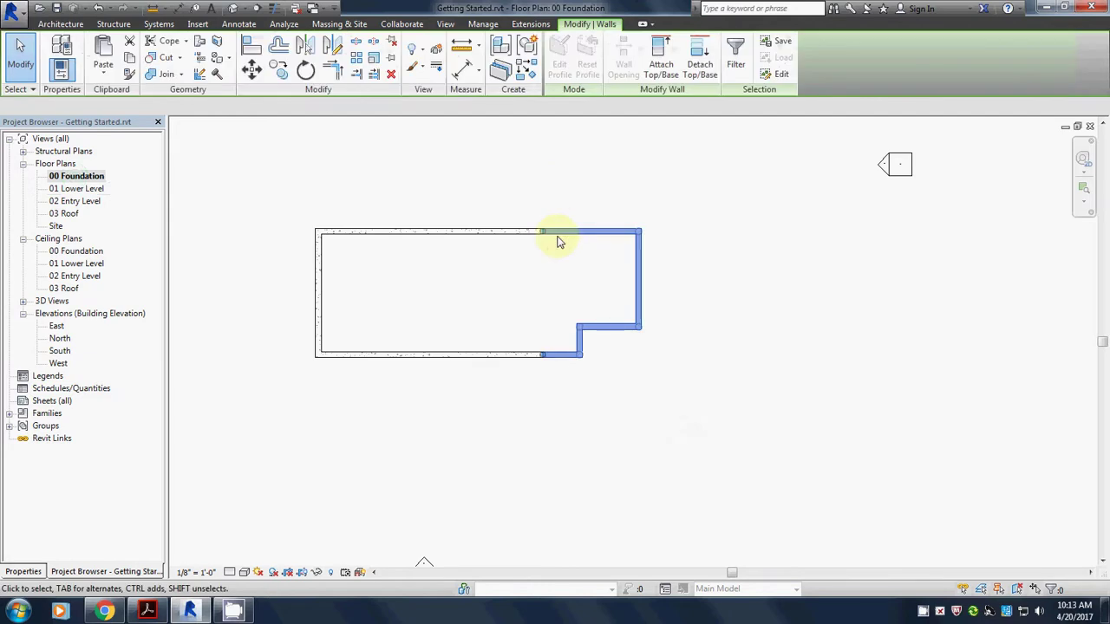
{"action": "left_click", "coordinate": [22, 571]}
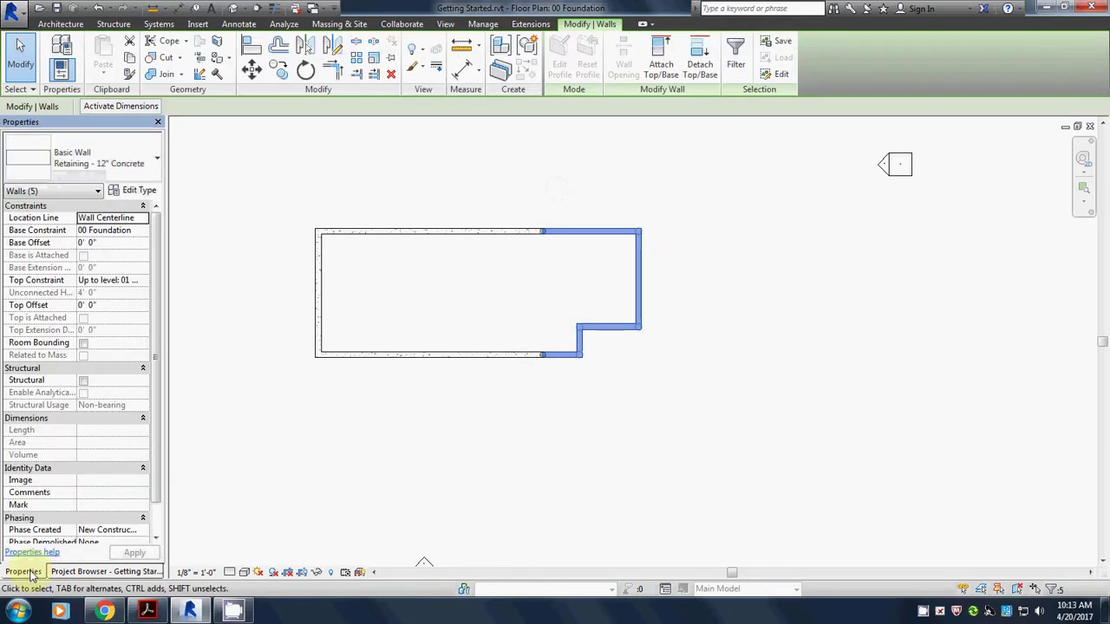
{"action": "left_click", "coordinate": [95, 158]}
{"action": "scroll", "coordinate": [119, 224], "scroll_direction": "up", "scroll_amount": 5}
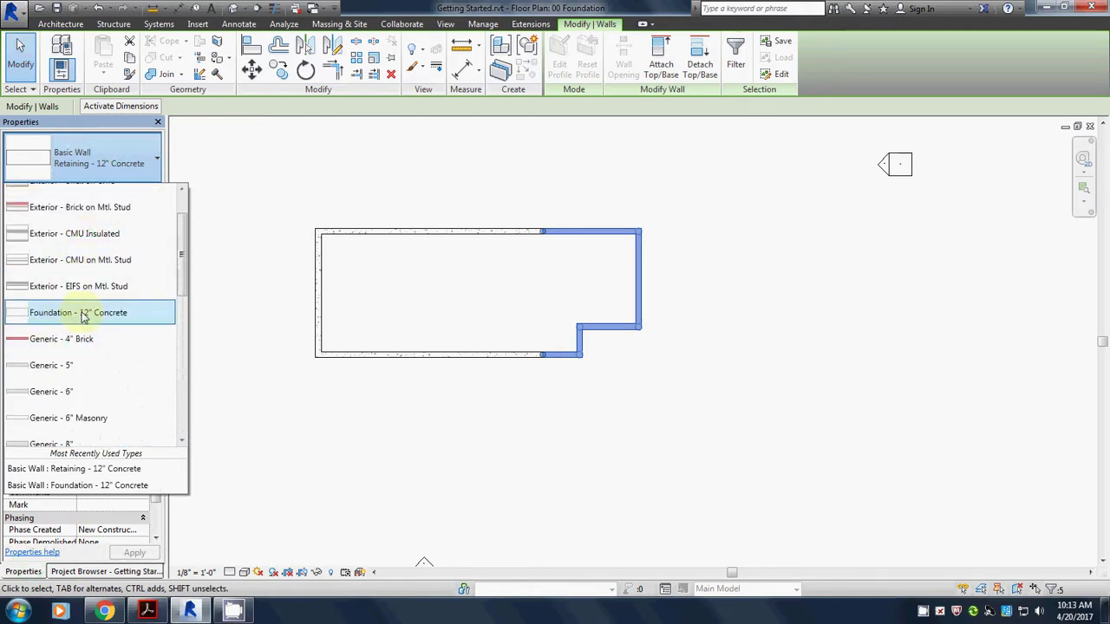
{"action": "left_click", "coordinate": [71, 317]}
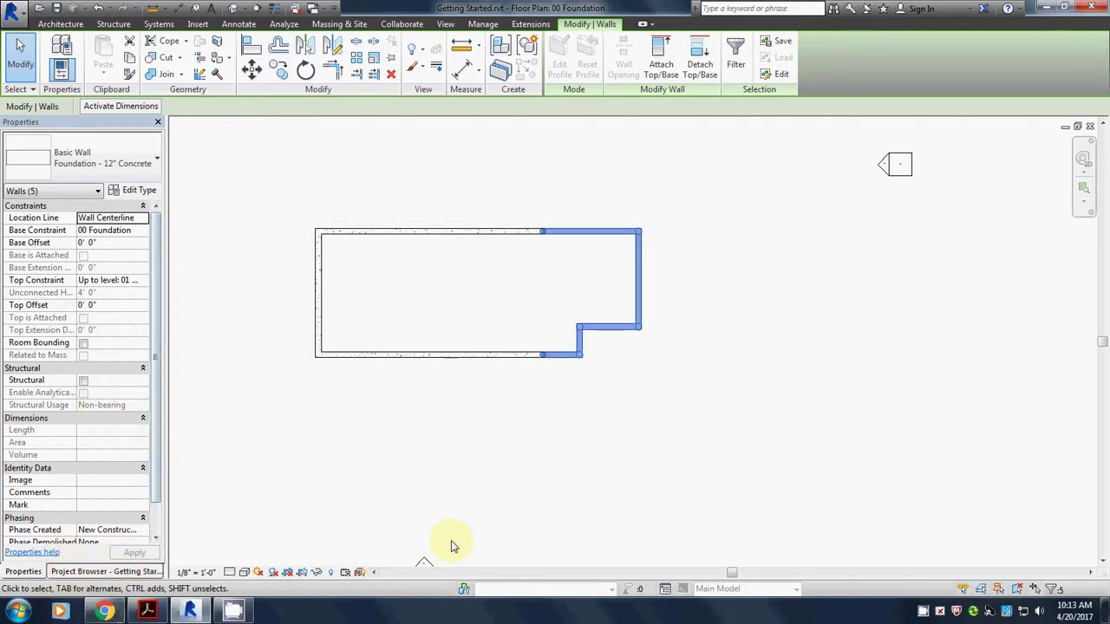
{"action": "left_click", "coordinate": [503, 408]}
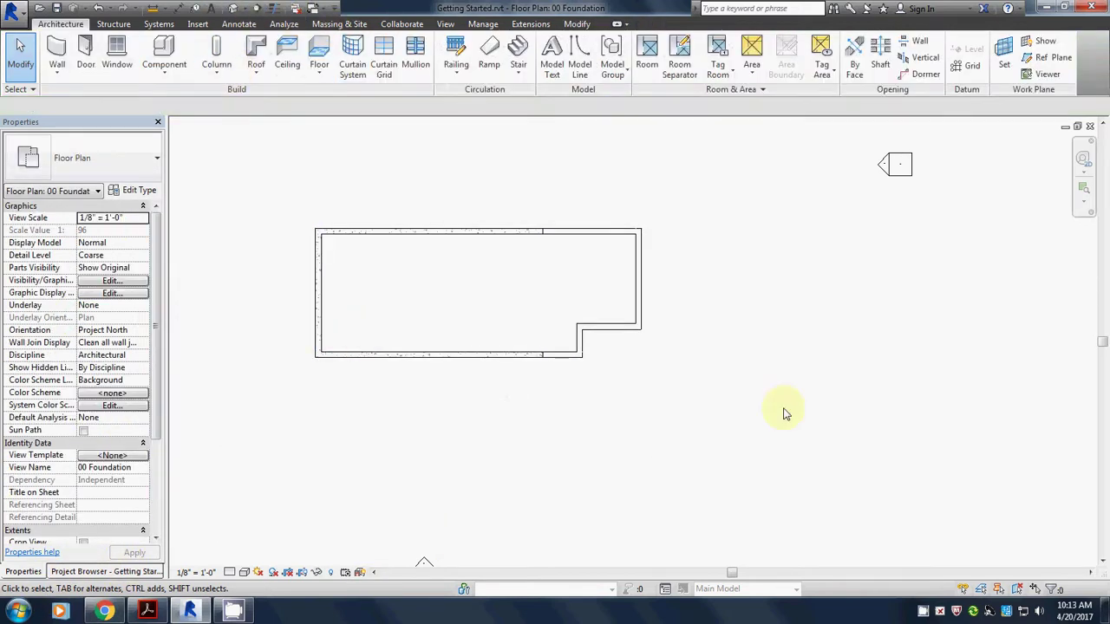
Check the wall types of the low walls at the building's stepped end in the 3D view, and close that view.
{"action": "left_click", "coordinate": [232, 7]}
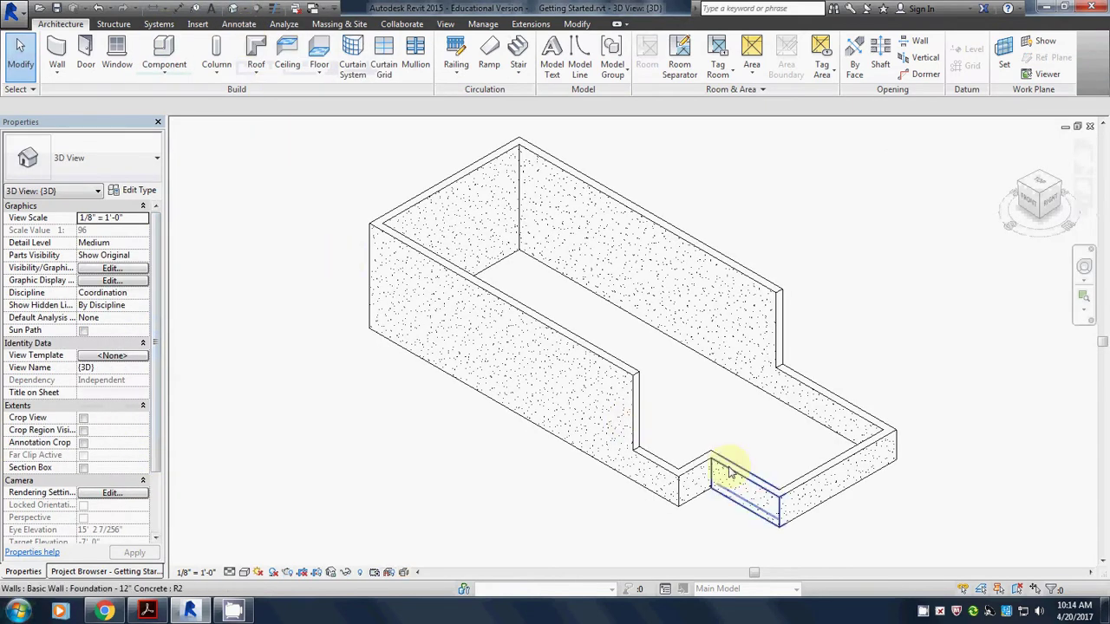
{"action": "scroll", "coordinate": [805, 480], "scroll_direction": "up", "scroll_amount": 5}
{"action": "middle_click_drag", "start_coordinate": [806, 479], "coordinate": [705, 409]}
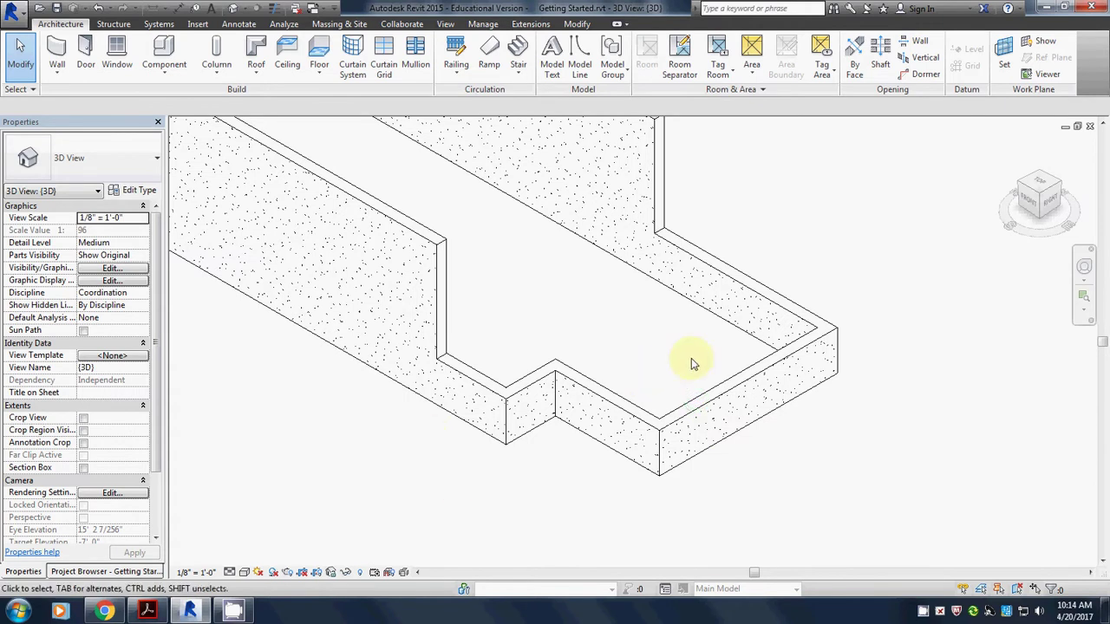
{"action": "left_click", "coordinate": [633, 423]}
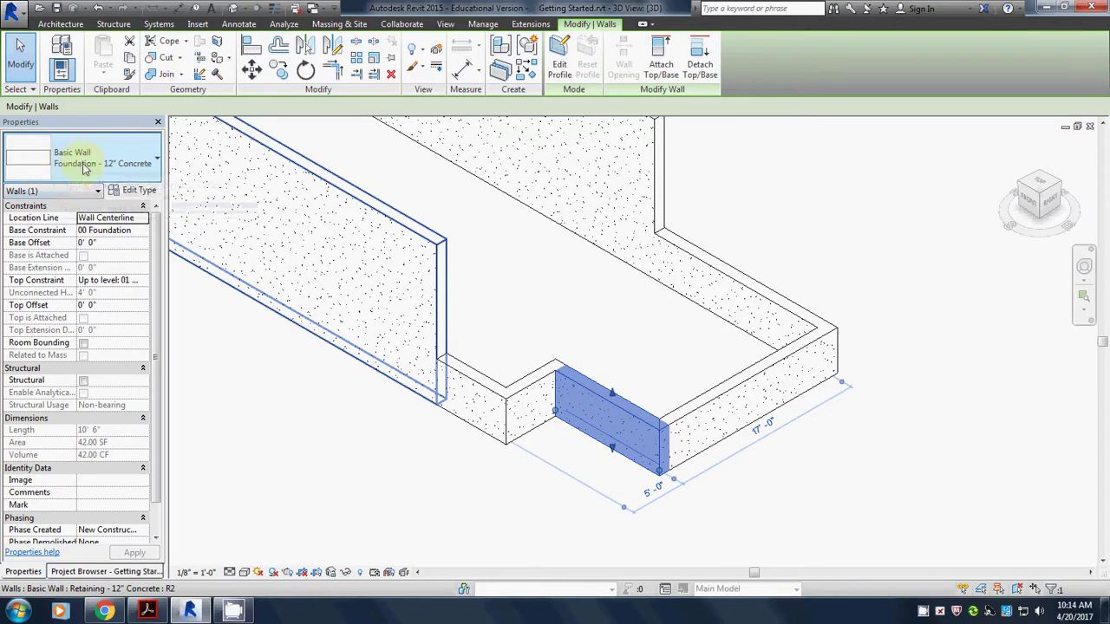
{"action": "left_click", "coordinate": [743, 376]}
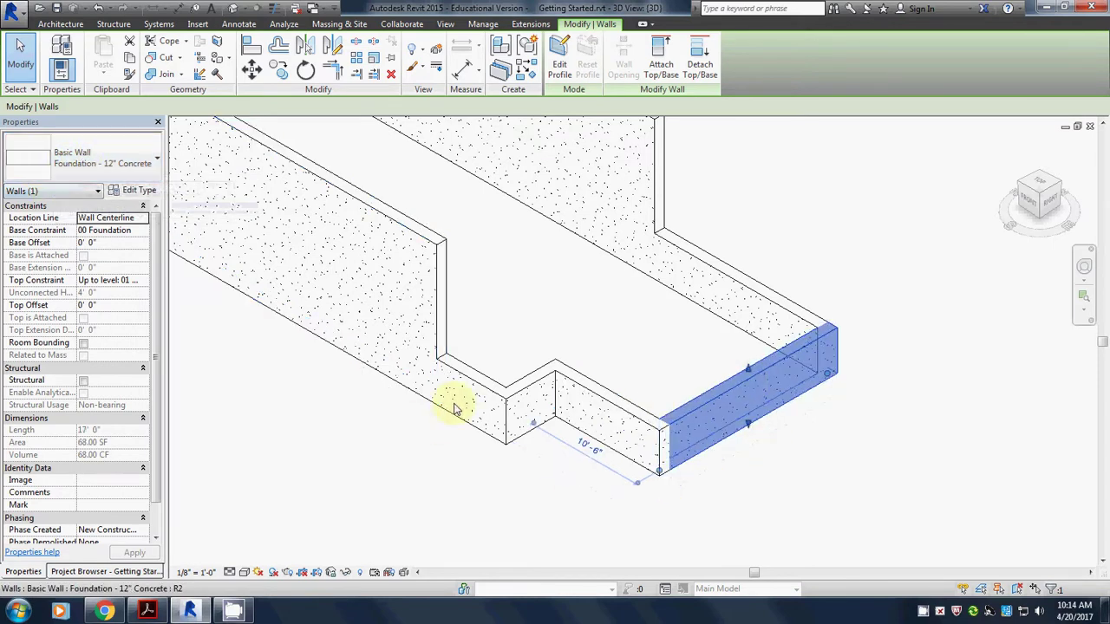
{"action": "left_click", "coordinate": [486, 390]}
{"action": "left_click", "coordinate": [532, 392]}
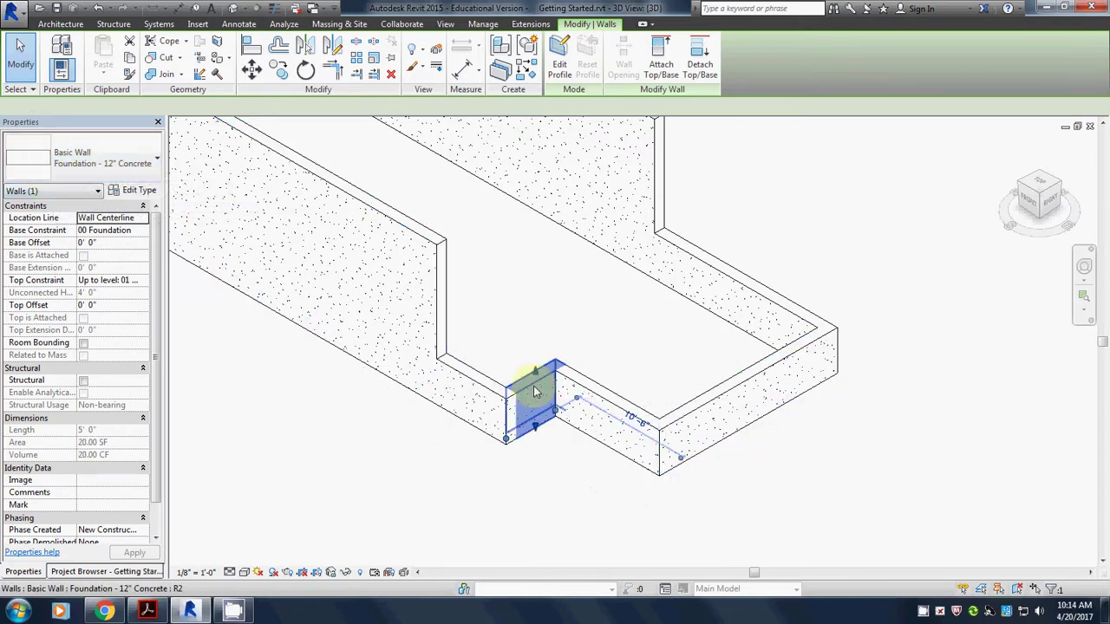
{"action": "left_click", "coordinate": [737, 283]}
{"action": "left_click", "coordinate": [711, 397]}
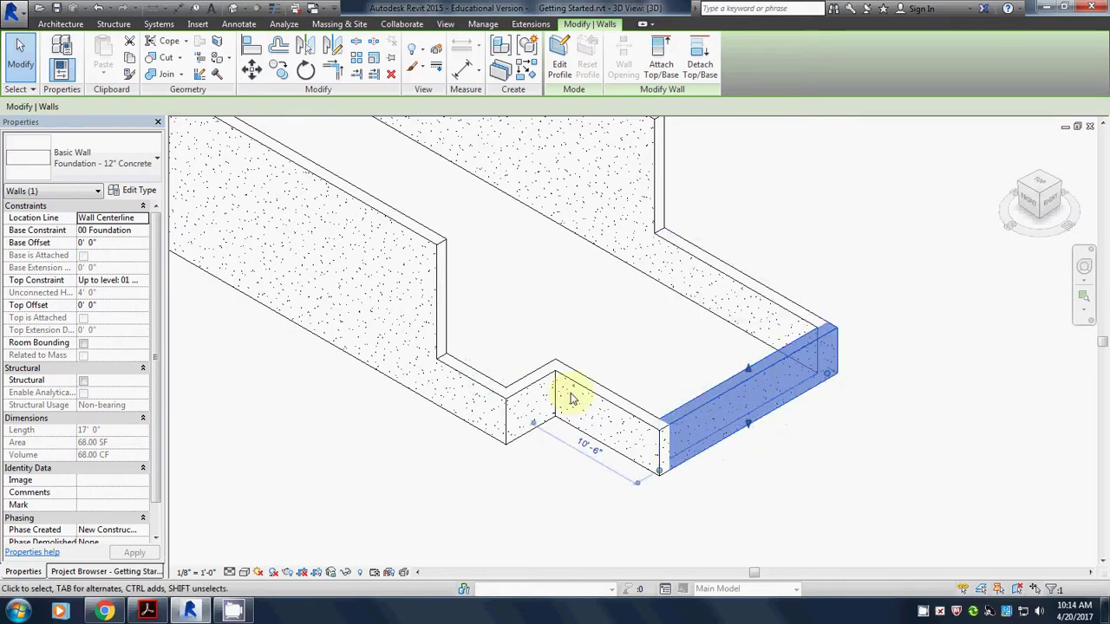
{"action": "key", "text": "Escape"}
{"action": "left_click", "coordinate": [572, 395]}
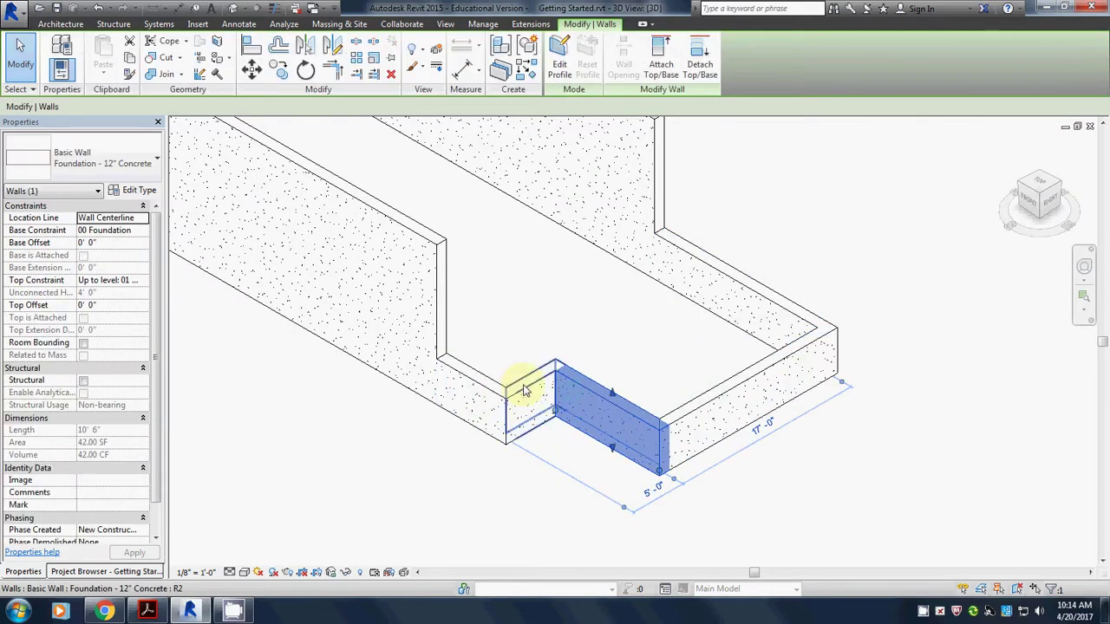
{"action": "left_click", "coordinate": [520, 392]}
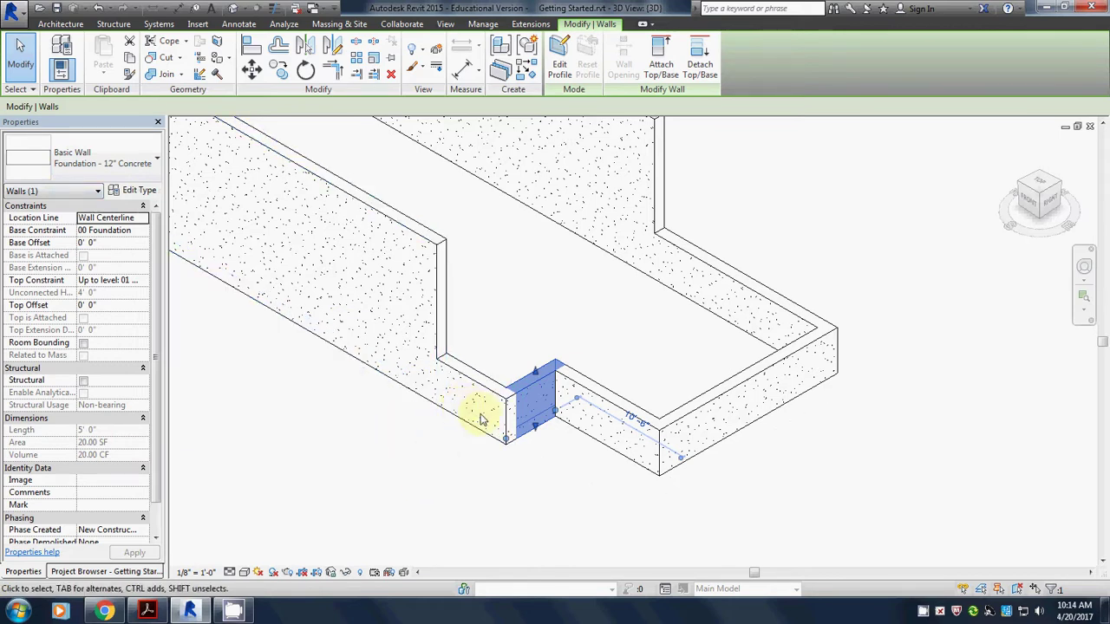
{"action": "left_click", "coordinate": [1092, 127]}
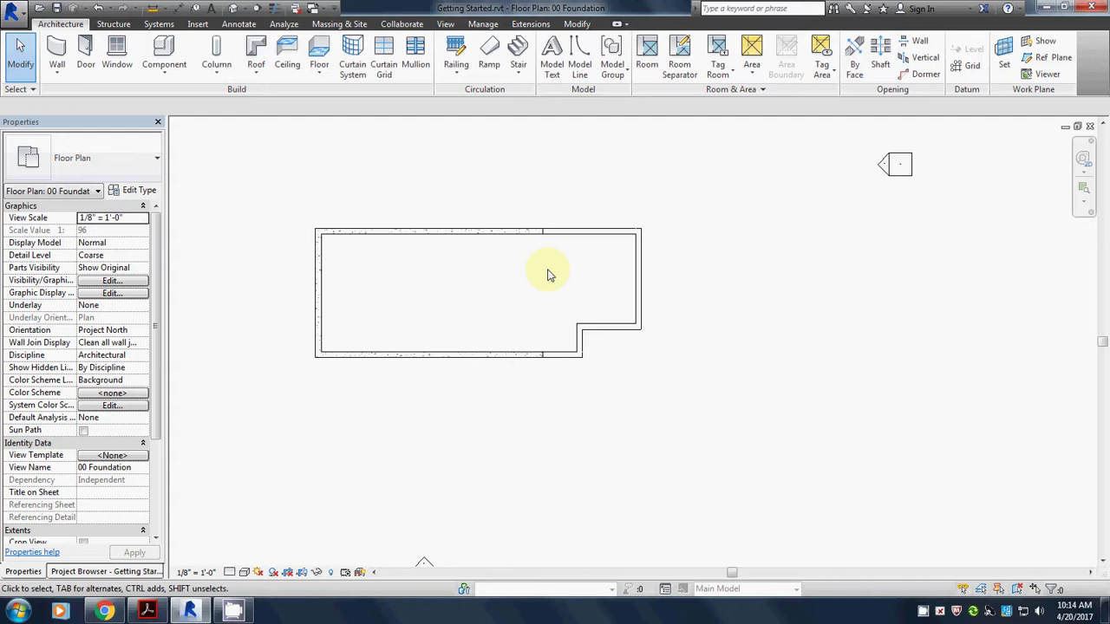
Open the Site floor plan with the whole building and its surroundings in view.
{"action": "middle_click_drag", "start_coordinate": [468, 280], "coordinate": [548, 298]}
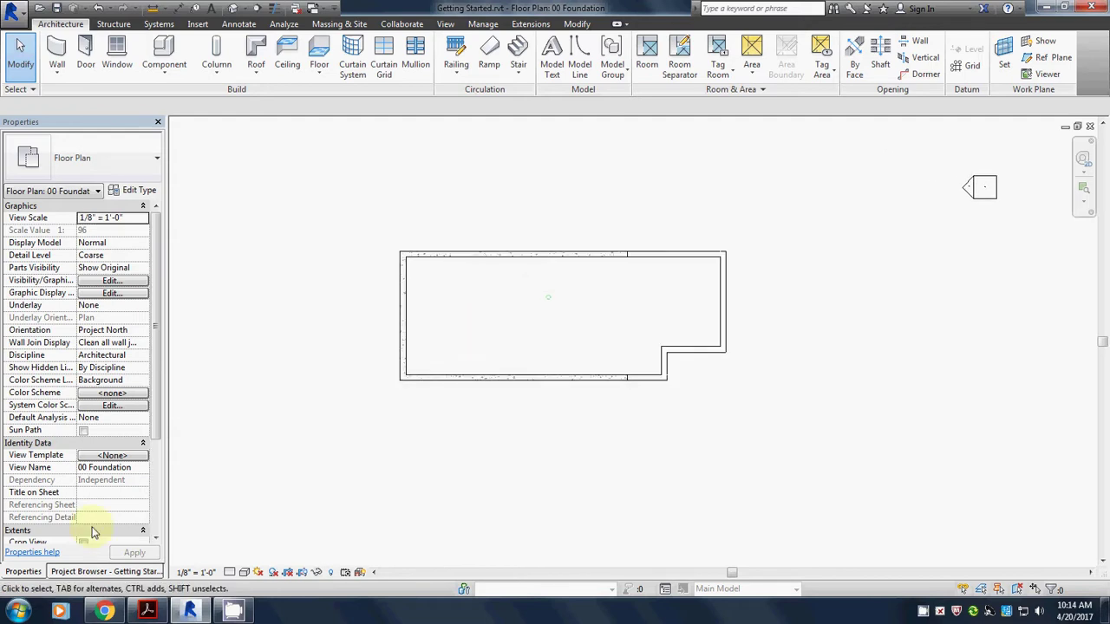
{"action": "left_click", "coordinate": [79, 572]}
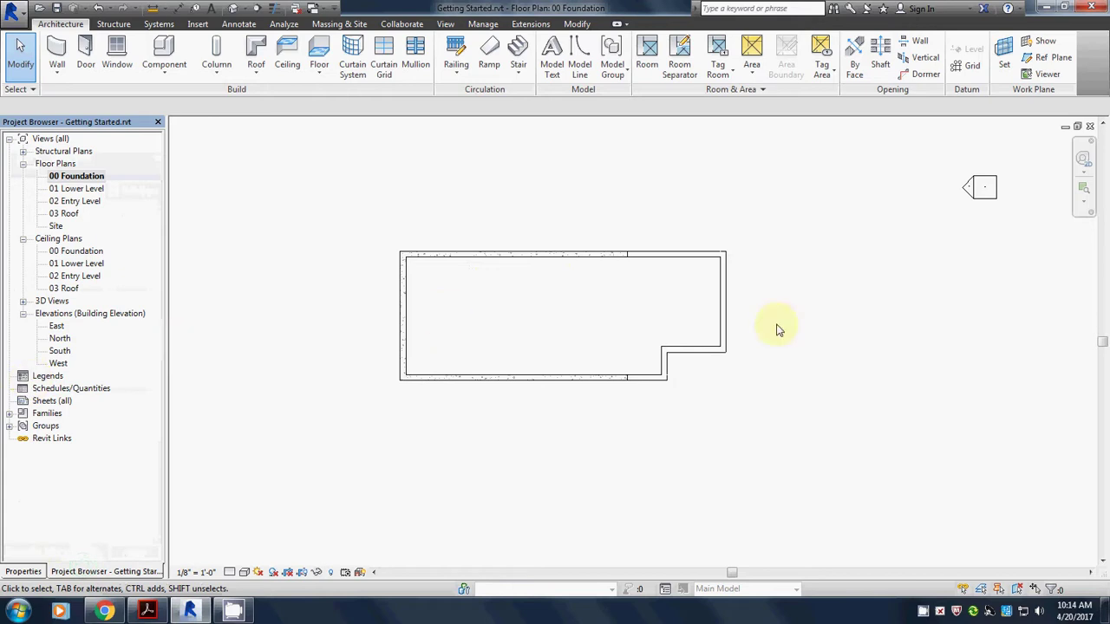
{"action": "scroll", "coordinate": [595, 275], "scroll_direction": "down", "scroll_amount": 3}
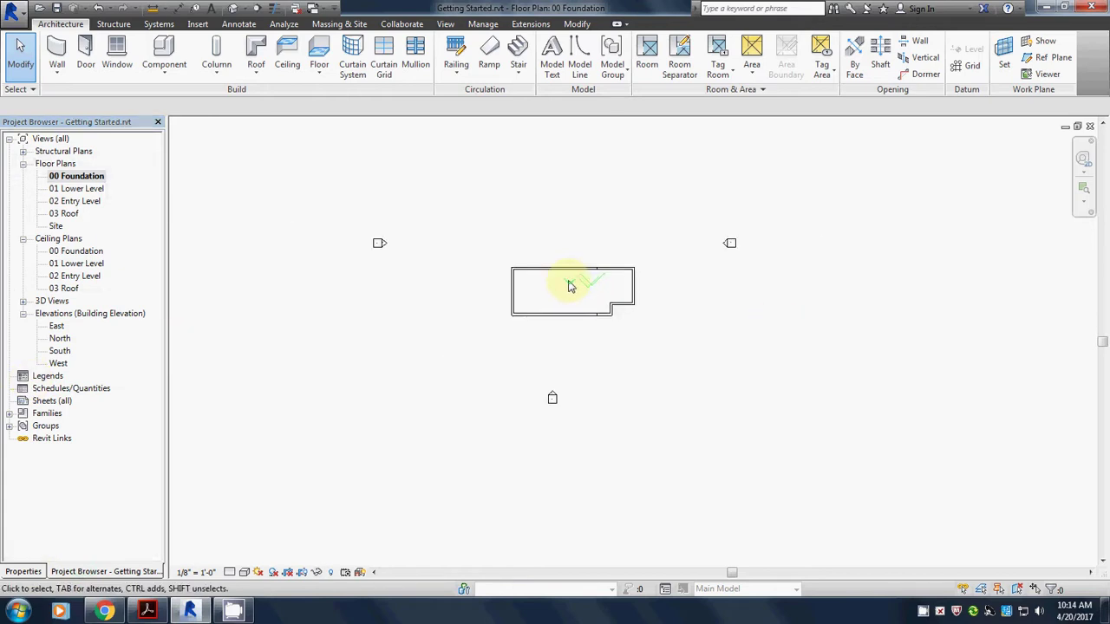
{"action": "middle_click_drag", "start_coordinate": [571, 287], "coordinate": [592, 352]}
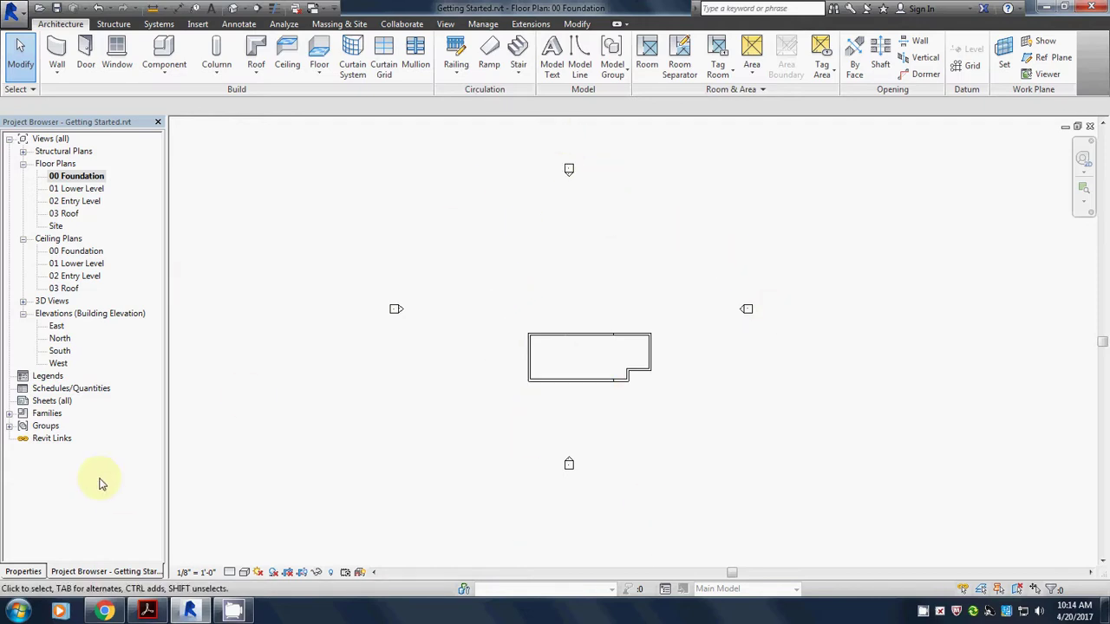
{"action": "double_click", "coordinate": [55, 226]}
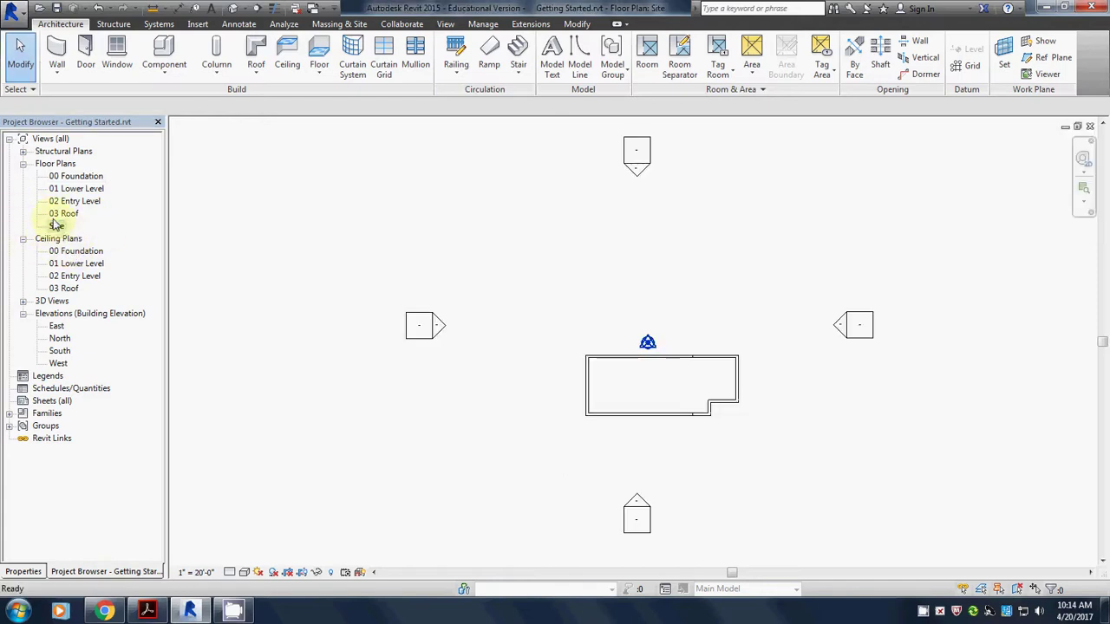
{"action": "scroll", "coordinate": [260, 315], "scroll_direction": "down", "scroll_amount": 1}
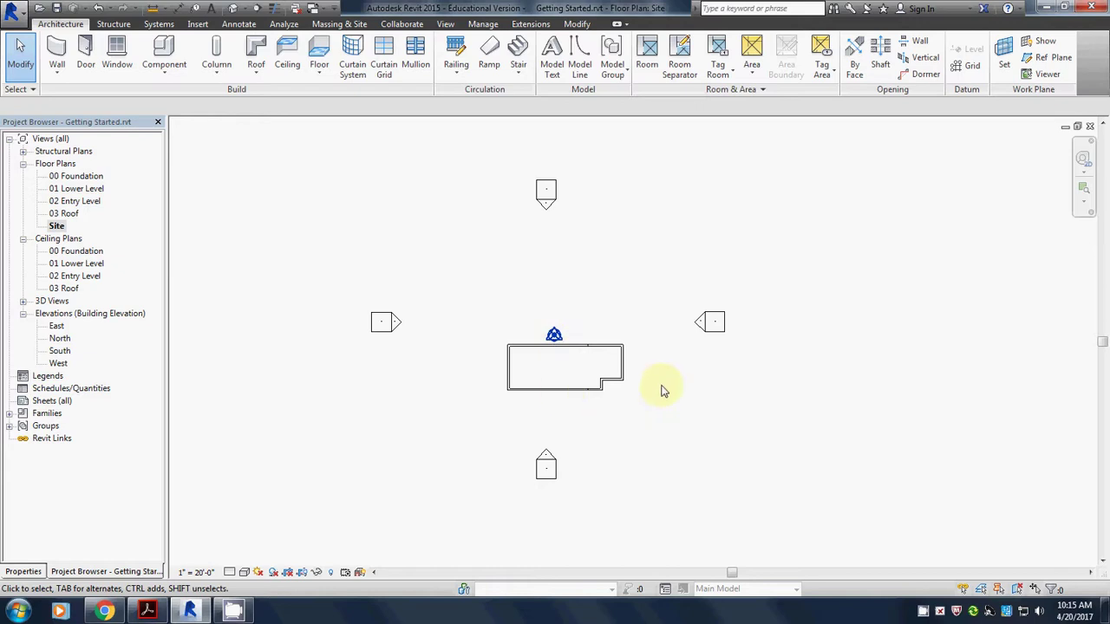
{"action": "scroll", "coordinate": [607, 347], "scroll_direction": "up", "scroll_amount": 3}
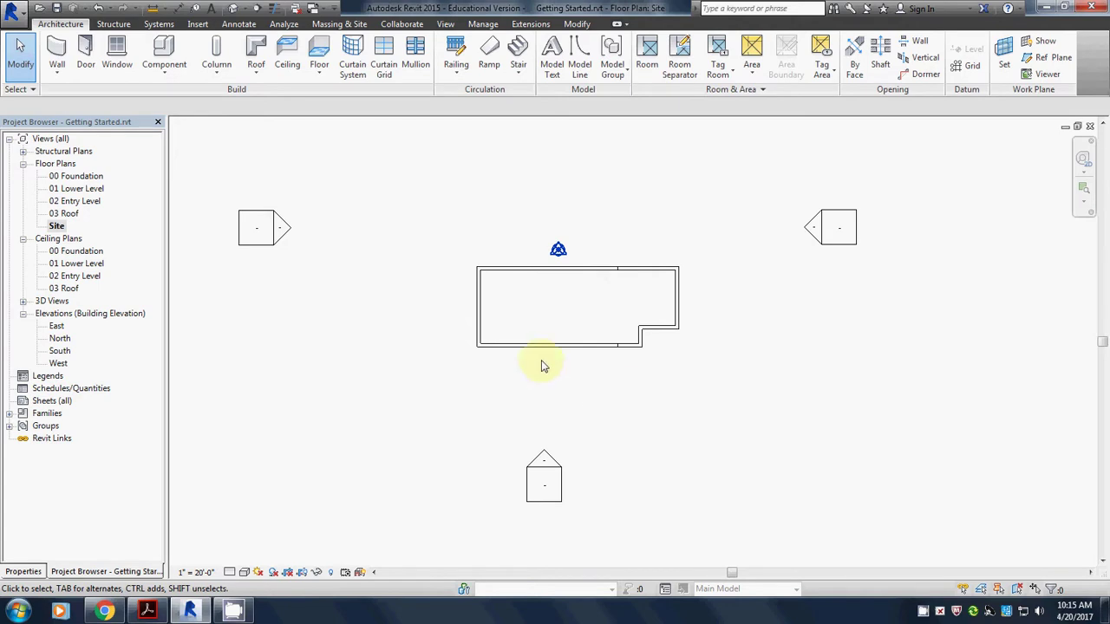
{"action": "scroll", "coordinate": [538, 360], "scroll_direction": "down", "scroll_amount": 2}
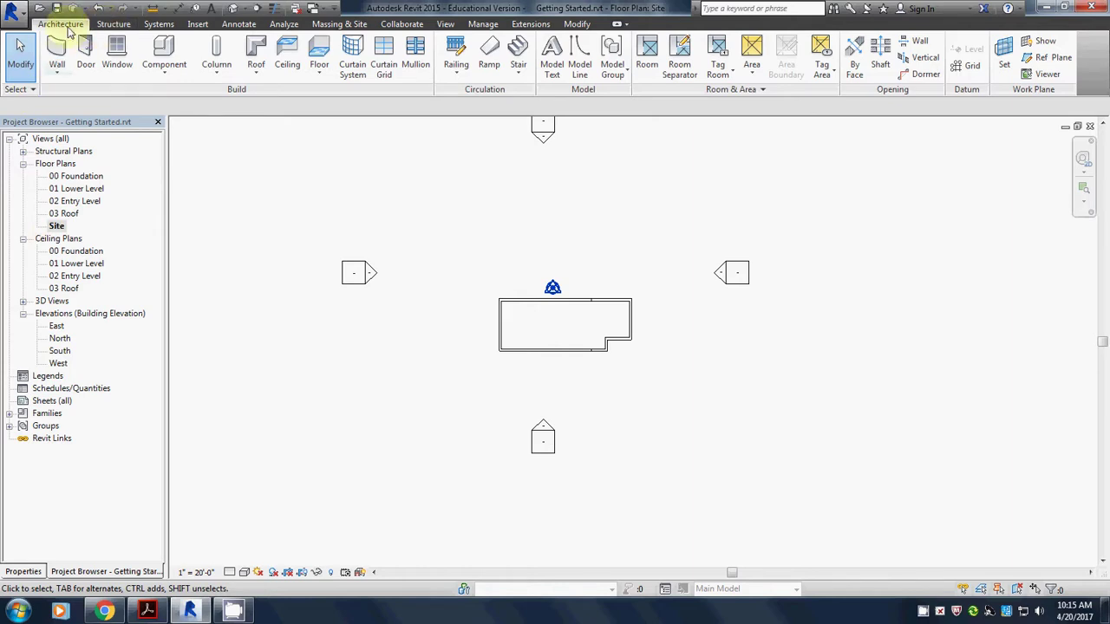
Start a toposurface and place seven points at elevation -0' 6" in a north-south arc west of the building.
{"action": "left_click", "coordinate": [344, 26]}
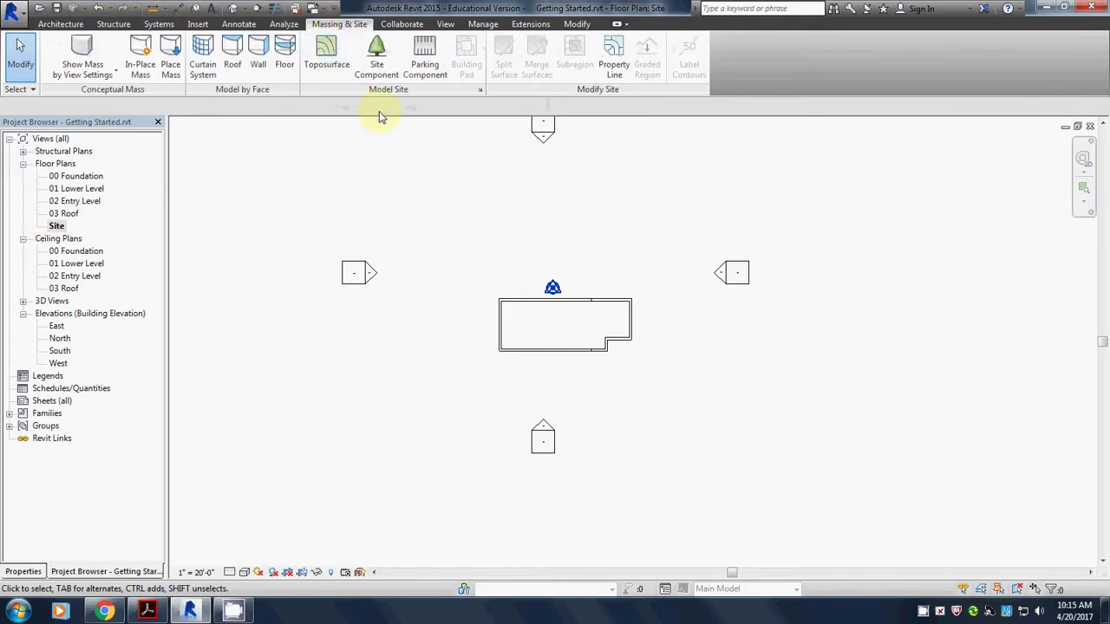
{"action": "left_click", "coordinate": [330, 50]}
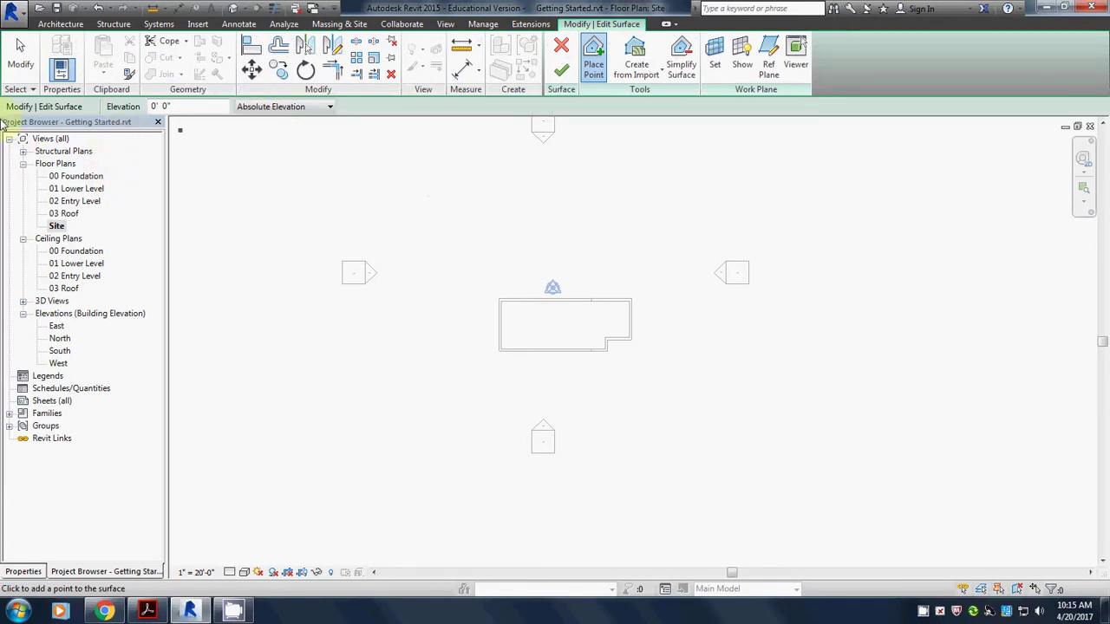
{"action": "left_click", "coordinate": [192, 105]}
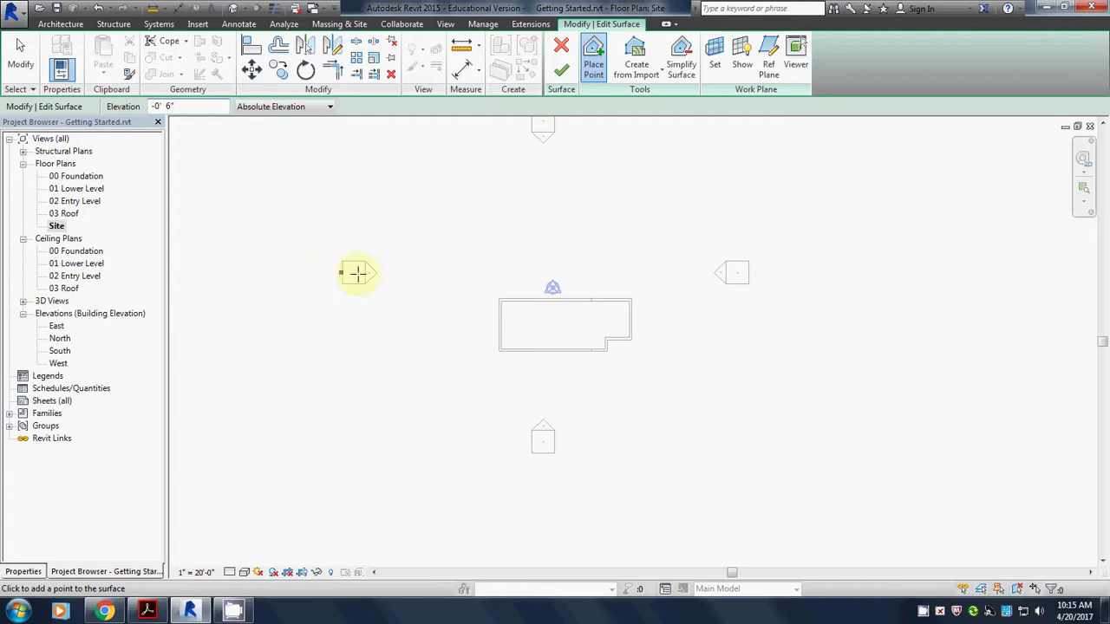
{"action": "type", "text": "-"}
{"action": "left_click", "coordinate": [420, 181]}
{"action": "left_click", "coordinate": [408, 219]}
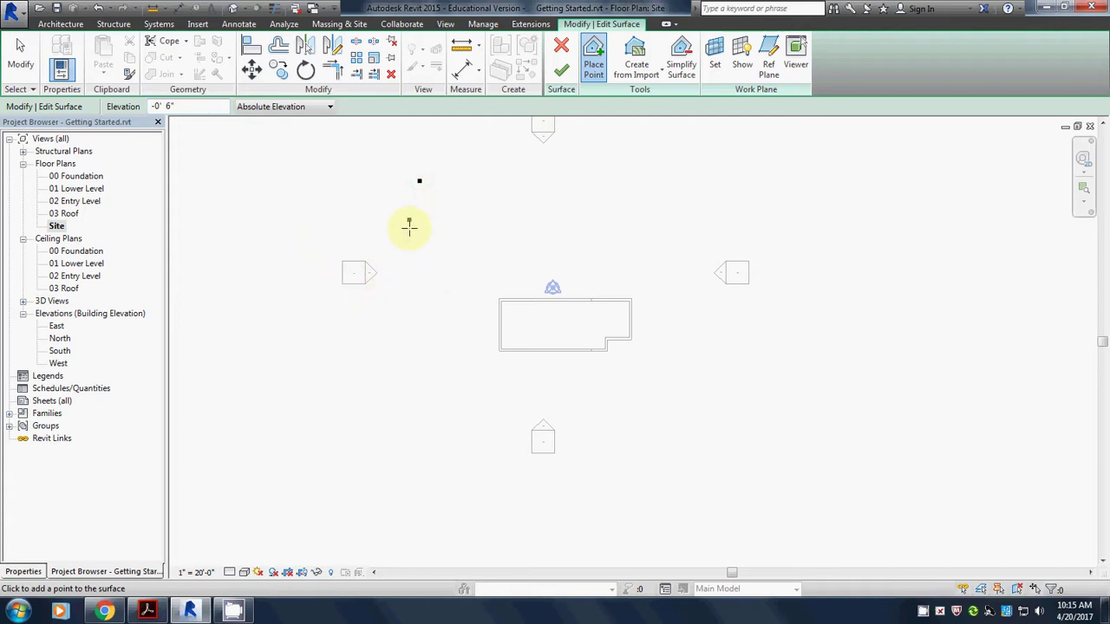
{"action": "left_click", "coordinate": [404, 265]}
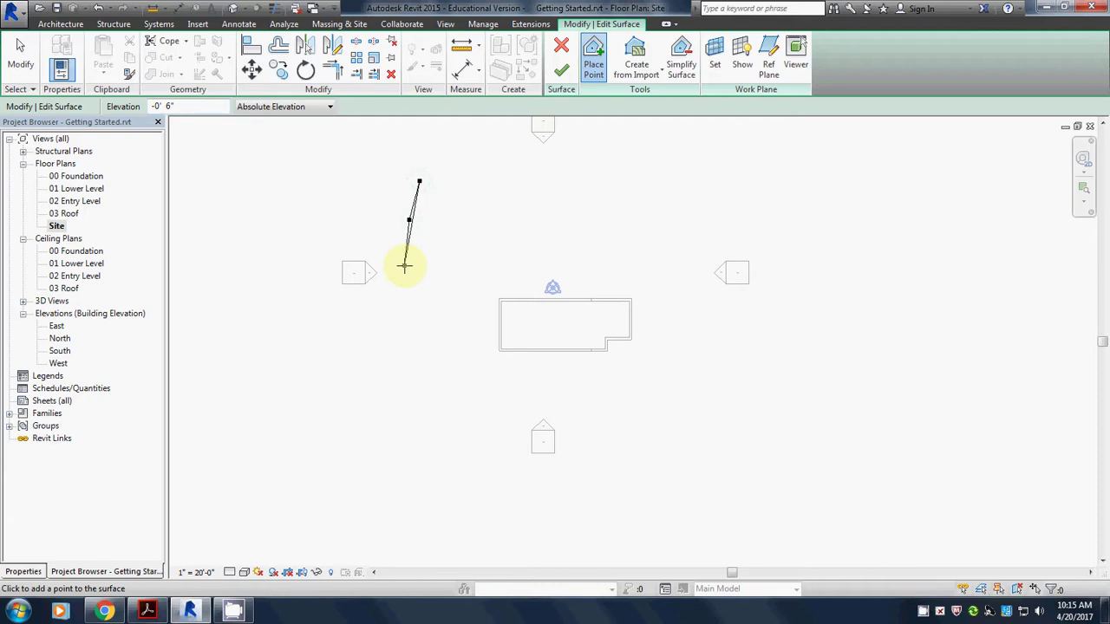
{"action": "left_click", "coordinate": [408, 316]}
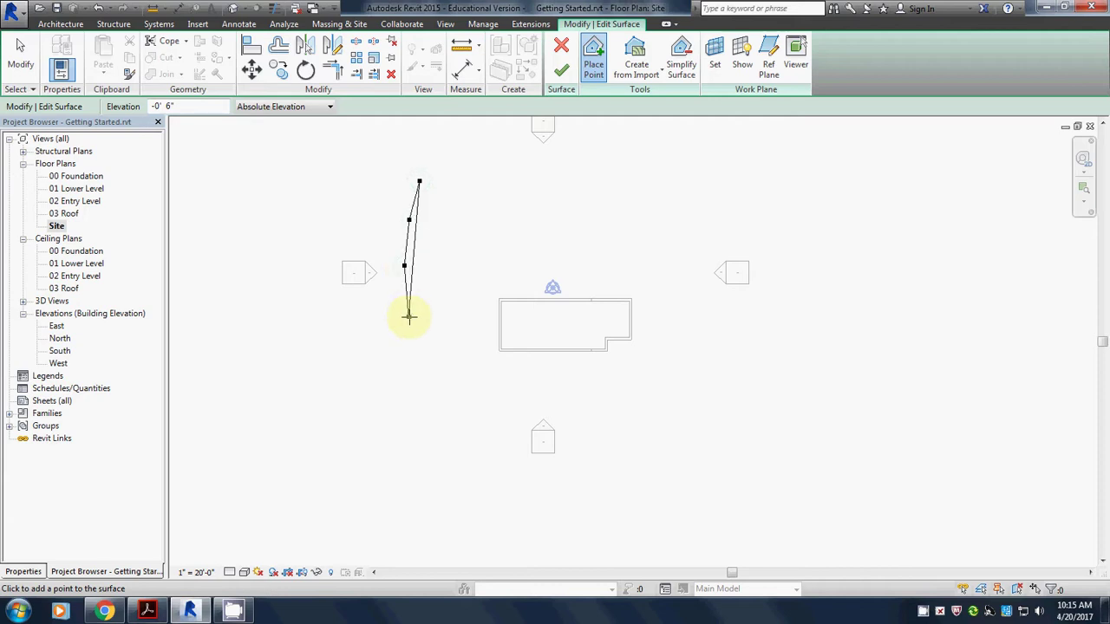
{"action": "left_click", "coordinate": [418, 369]}
{"action": "left_click", "coordinate": [435, 420]}
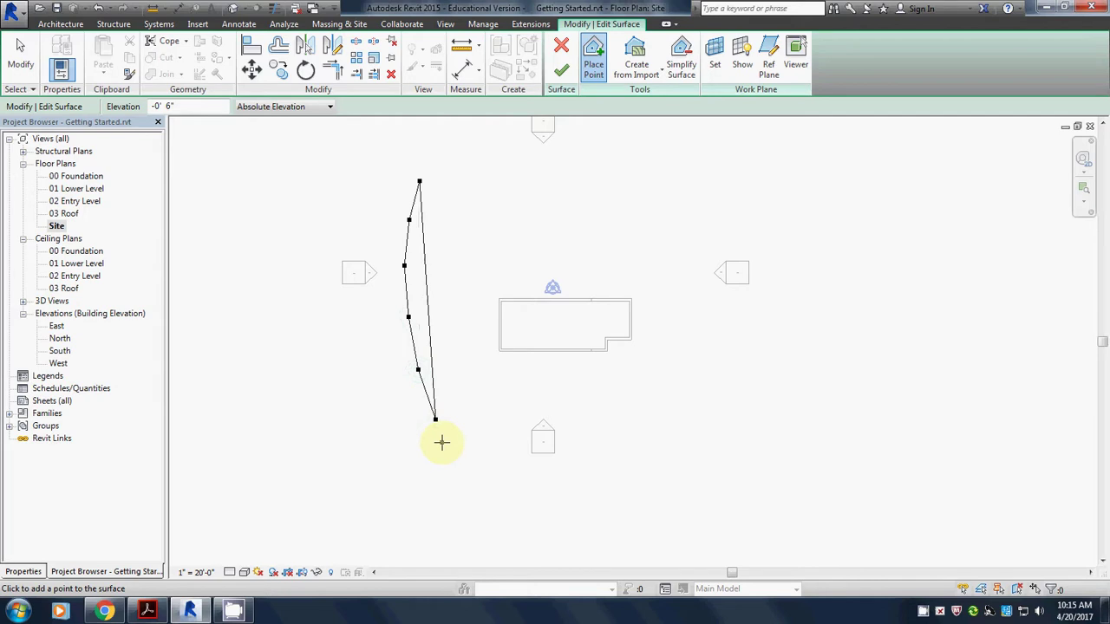
{"action": "left_click", "coordinate": [447, 445]}
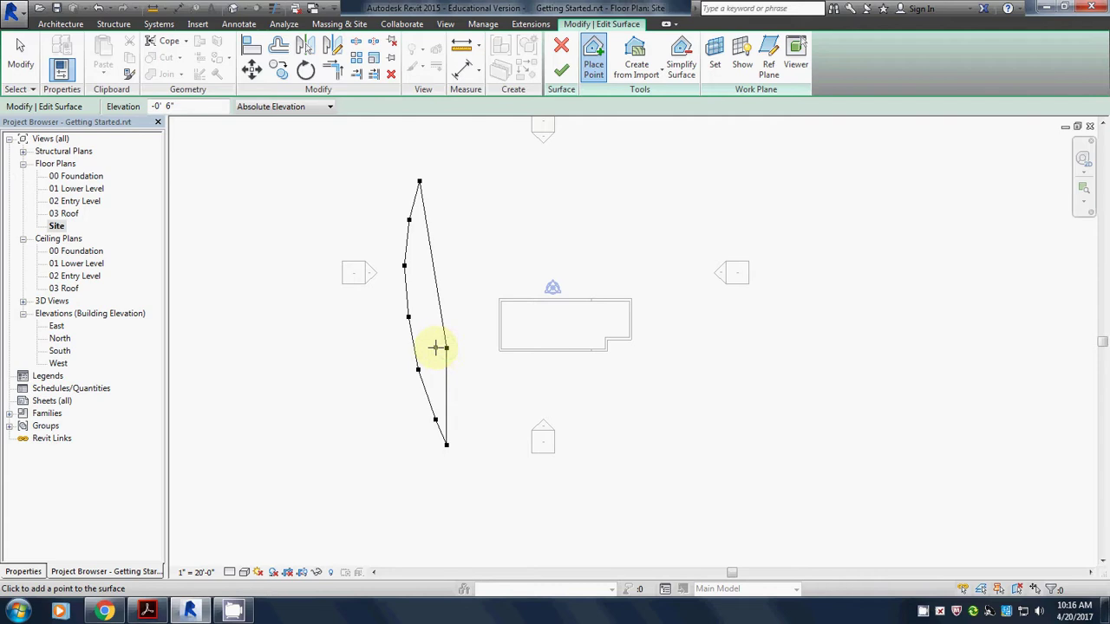
Add a cluster of four surface points at elevation -0' 6" between the arc and the building's west wall.
{"action": "left_click", "coordinate": [435, 348]}
{"action": "left_click", "coordinate": [443, 333]}
{"action": "left_click", "coordinate": [433, 322]}
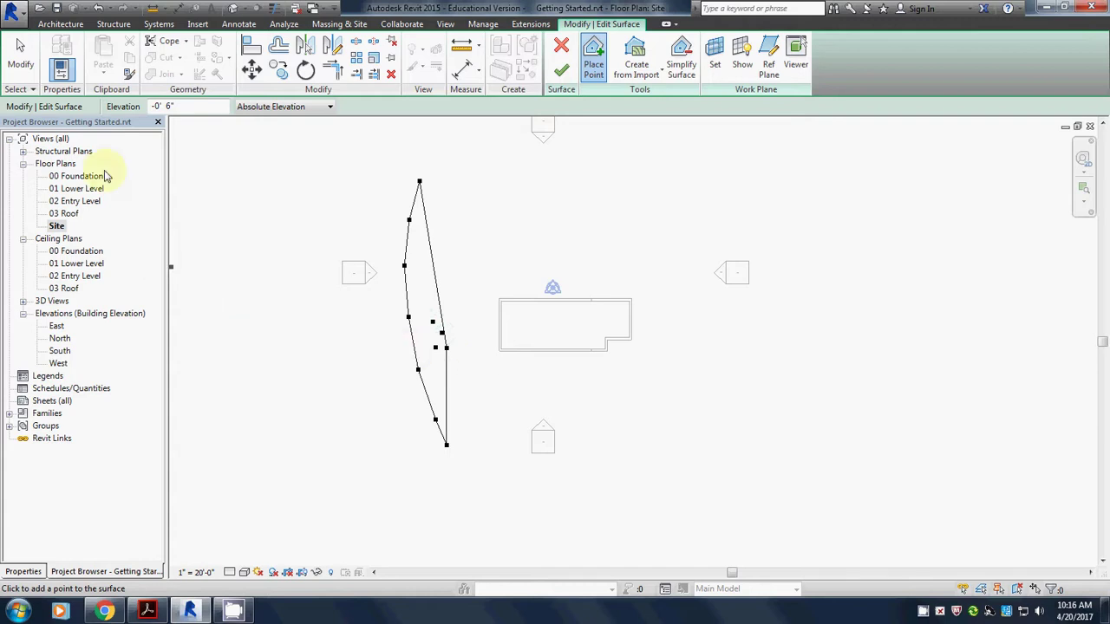
Place nine surface points at elevation -10' 0" in a north-south line running through the middle of the building.
{"action": "left_click_drag", "start_coordinate": [184, 106], "coordinate": [52, 110]}
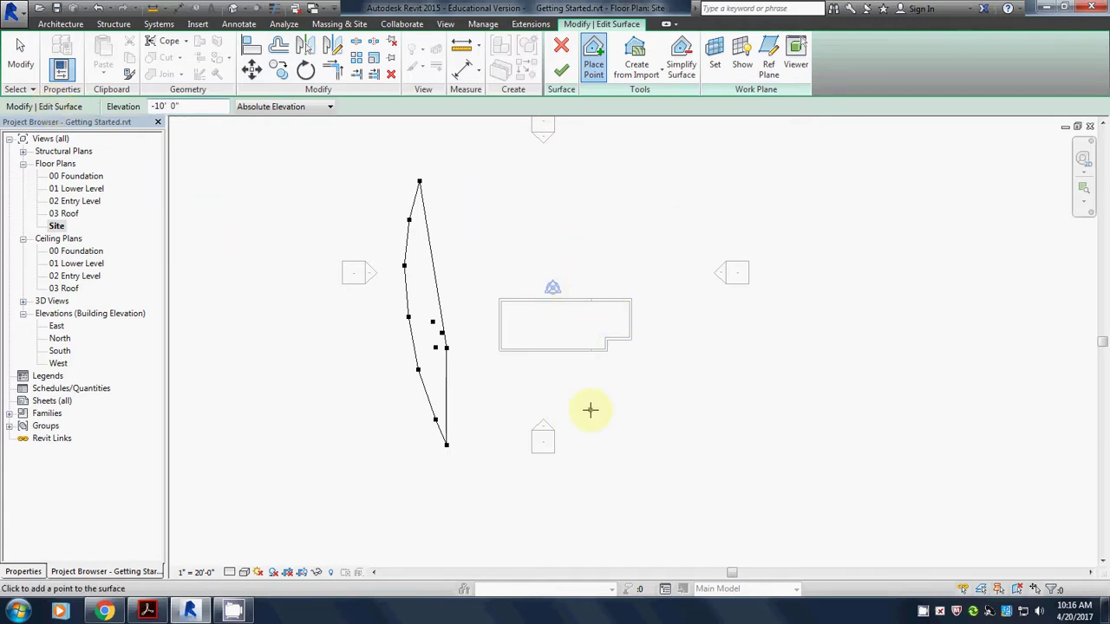
{"action": "left_click", "coordinate": [565, 185]}
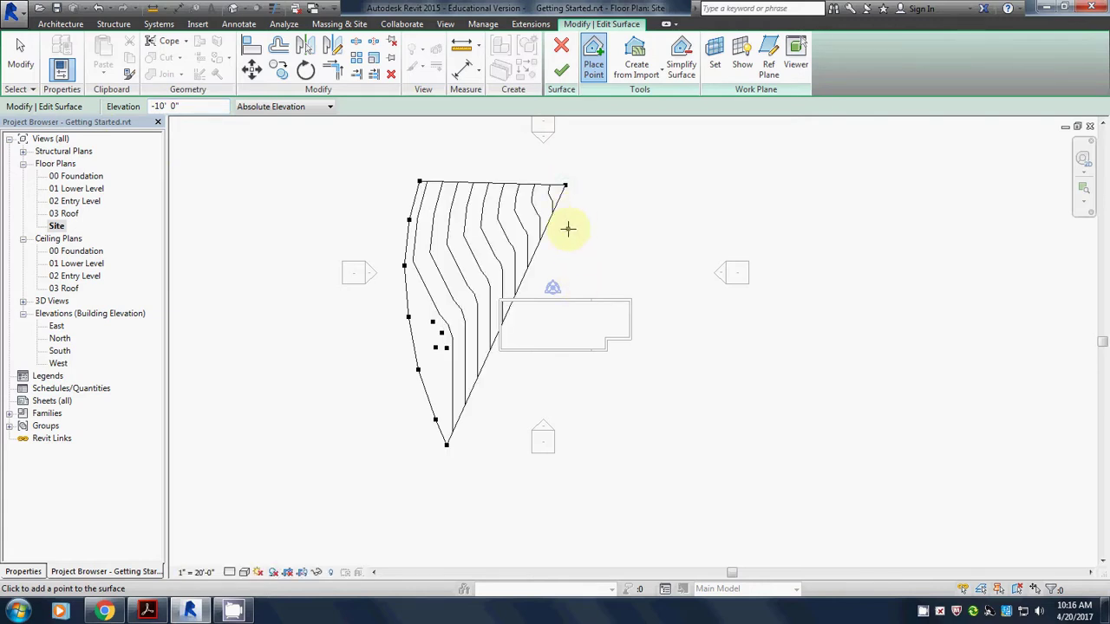
{"action": "left_click", "coordinate": [568, 229]}
{"action": "left_click", "coordinate": [559, 257]}
{"action": "left_click", "coordinate": [566, 289]}
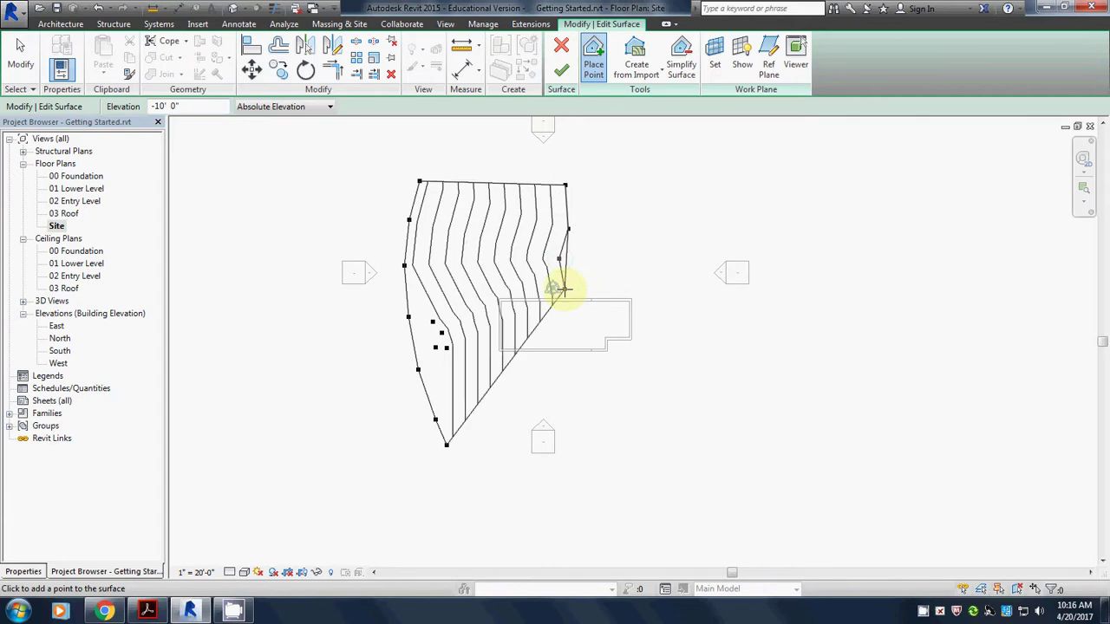
{"action": "left_click", "coordinate": [567, 322]}
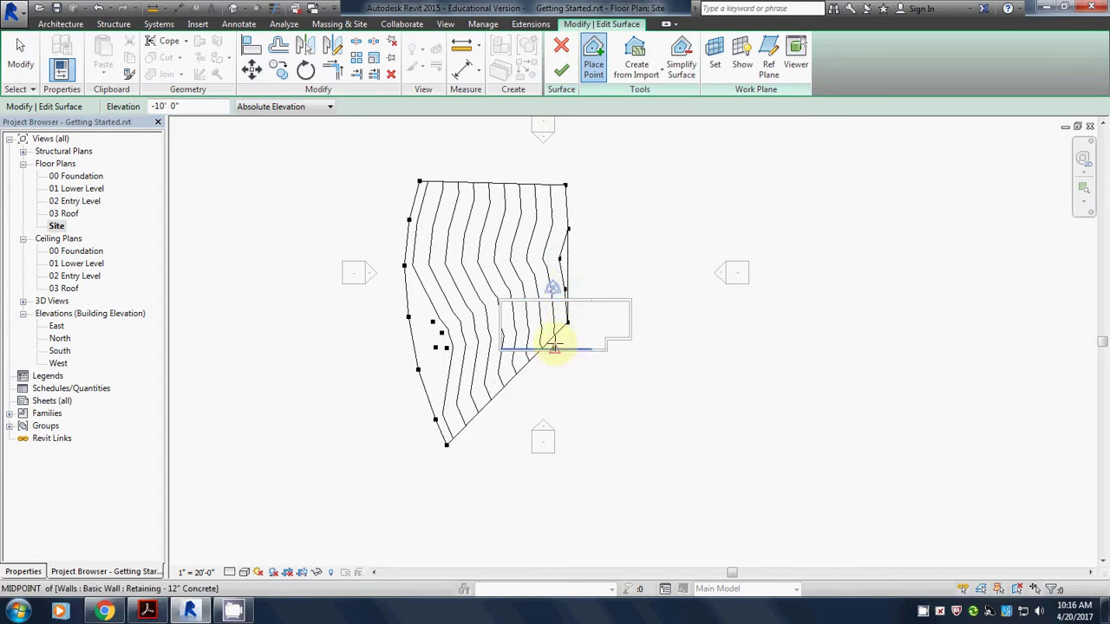
{"action": "left_click", "coordinate": [562, 345]}
{"action": "left_click", "coordinate": [563, 378]}
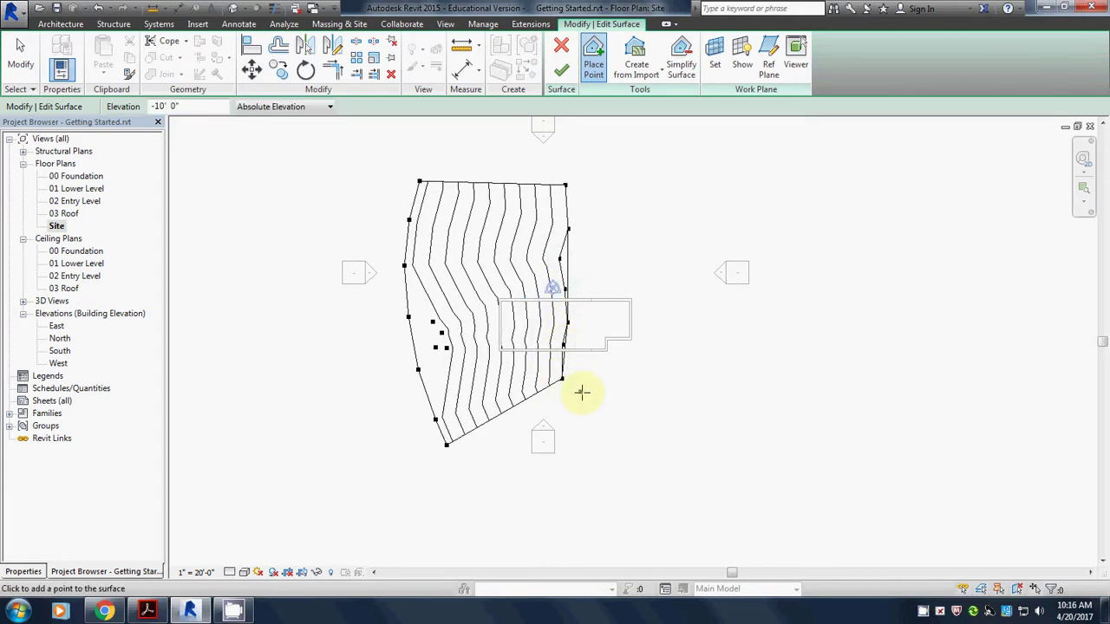
{"action": "left_click", "coordinate": [585, 398]}
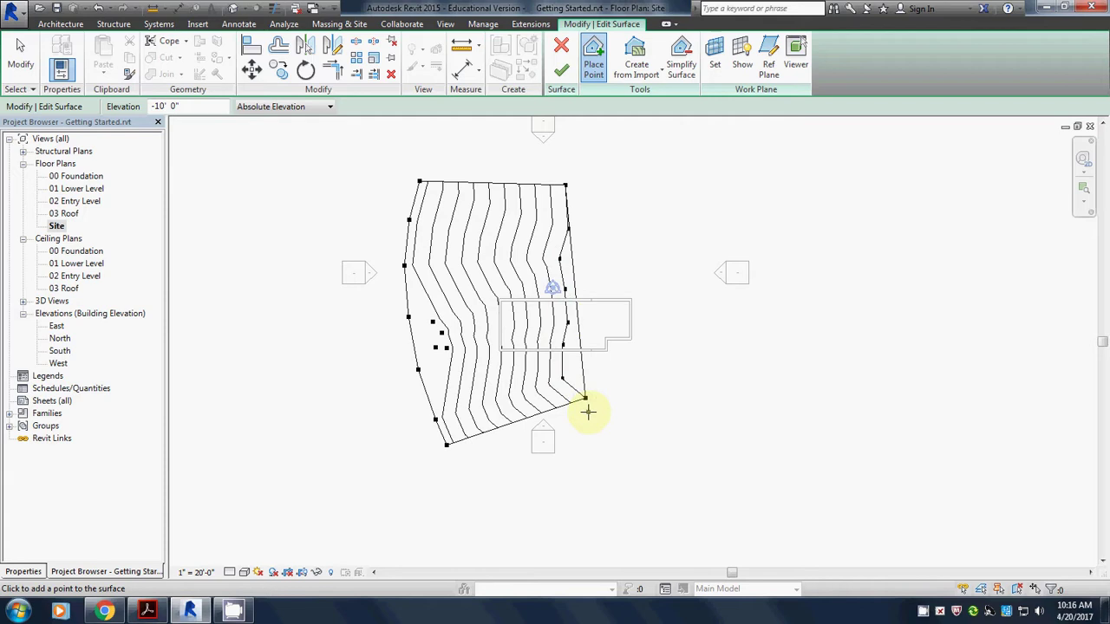
{"action": "left_click", "coordinate": [588, 413]}
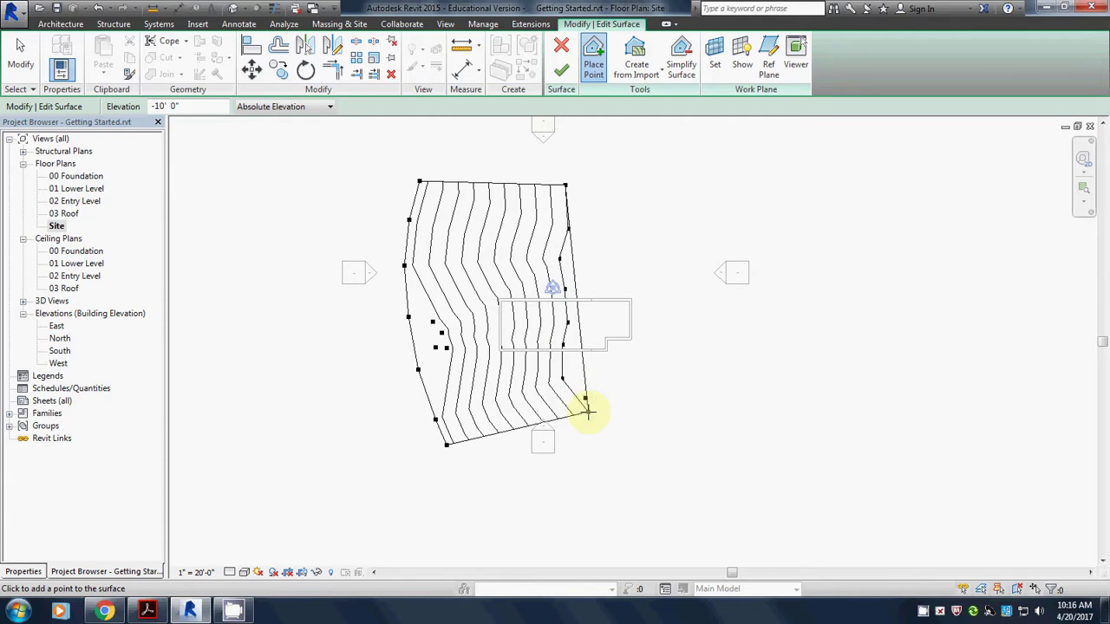
Place seven surface points at elevation -11' 0" in a north-south line east of the building, and finish the toposurface.
{"action": "left_click", "coordinate": [185, 107]}
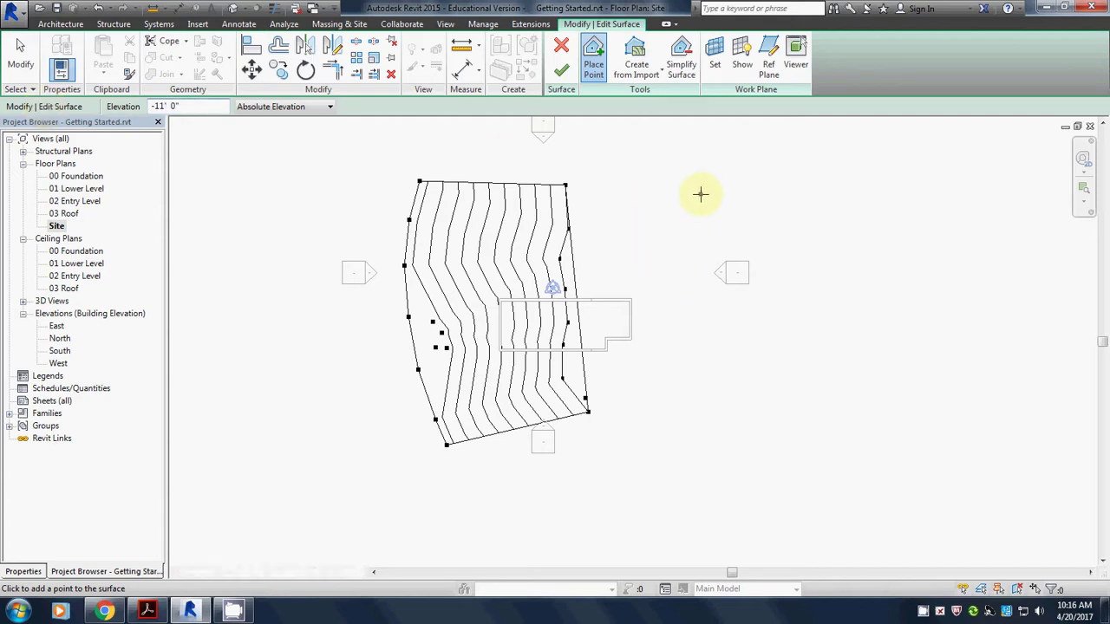
{"action": "left_click", "coordinate": [701, 193]}
{"action": "left_click", "coordinate": [694, 254]}
{"action": "left_click", "coordinate": [679, 335]}
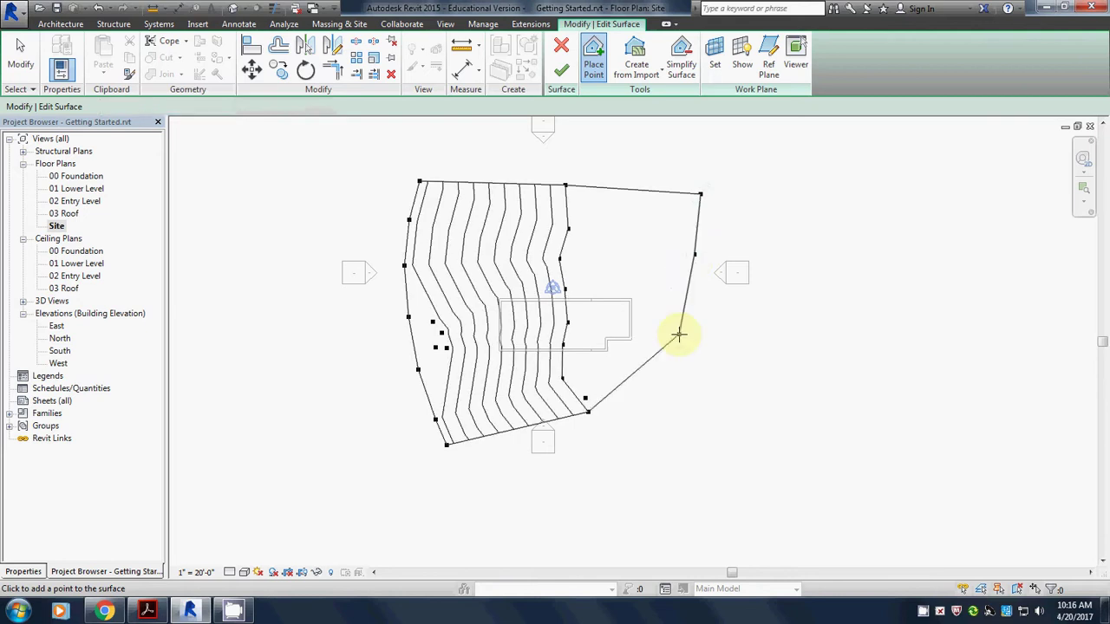
{"action": "left_click", "coordinate": [704, 400]}
{"action": "left_click", "coordinate": [705, 426]}
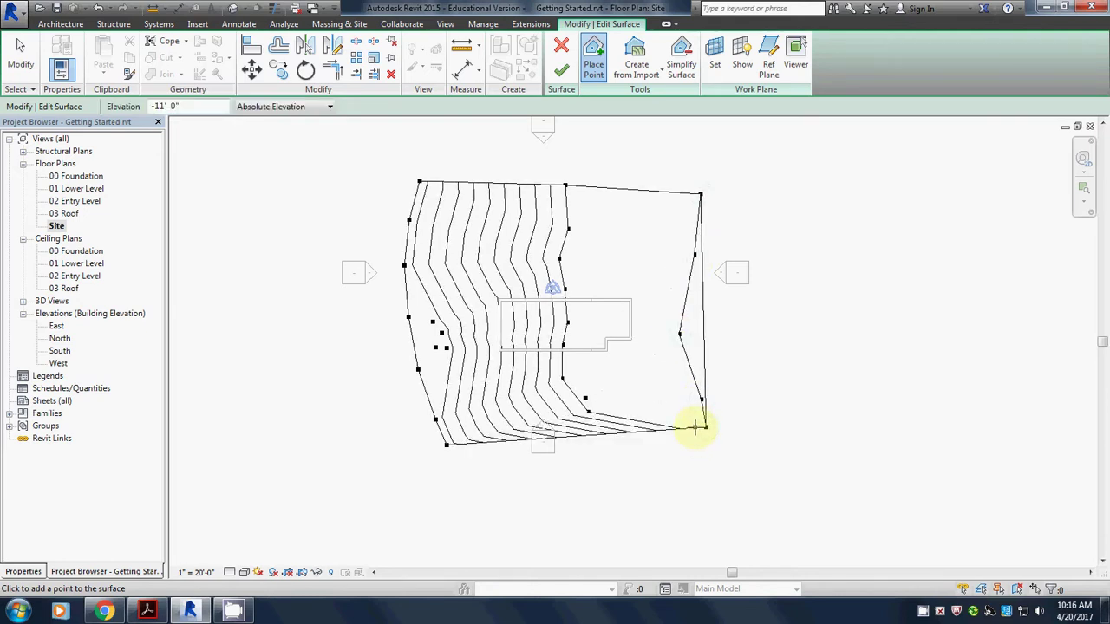
{"action": "left_click", "coordinate": [683, 419]}
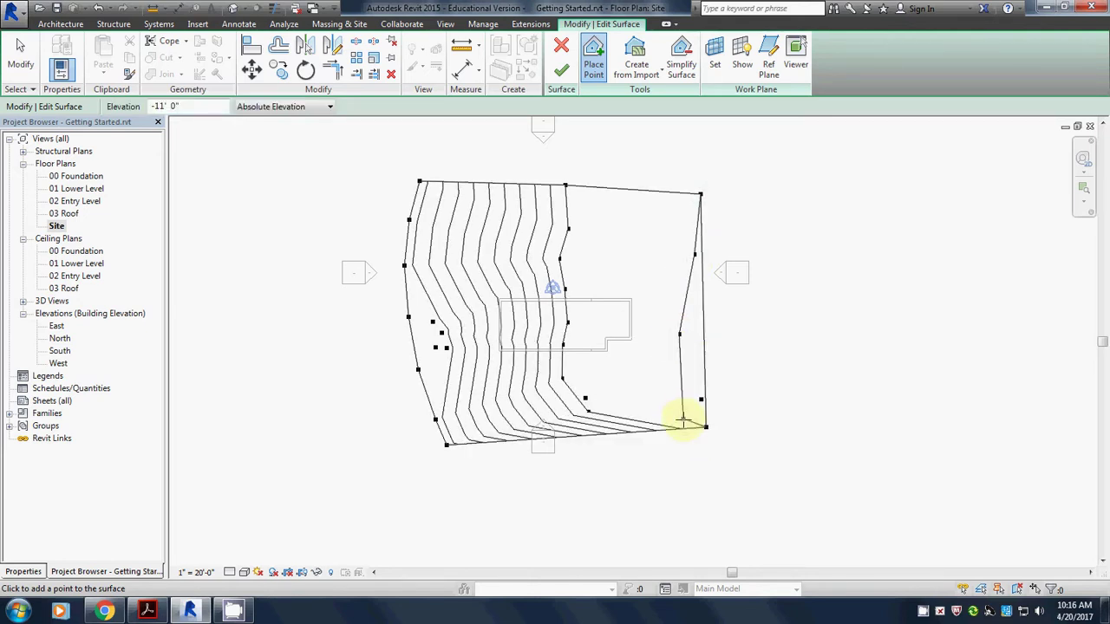
{"action": "left_click", "coordinate": [699, 381]}
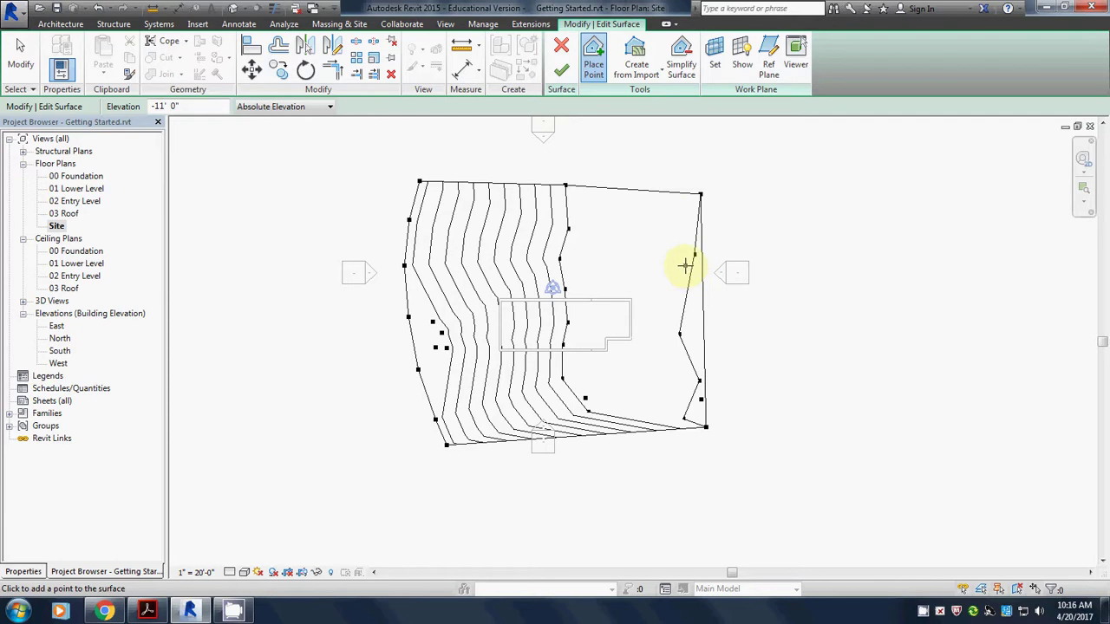
{"action": "left_click", "coordinate": [564, 80]}
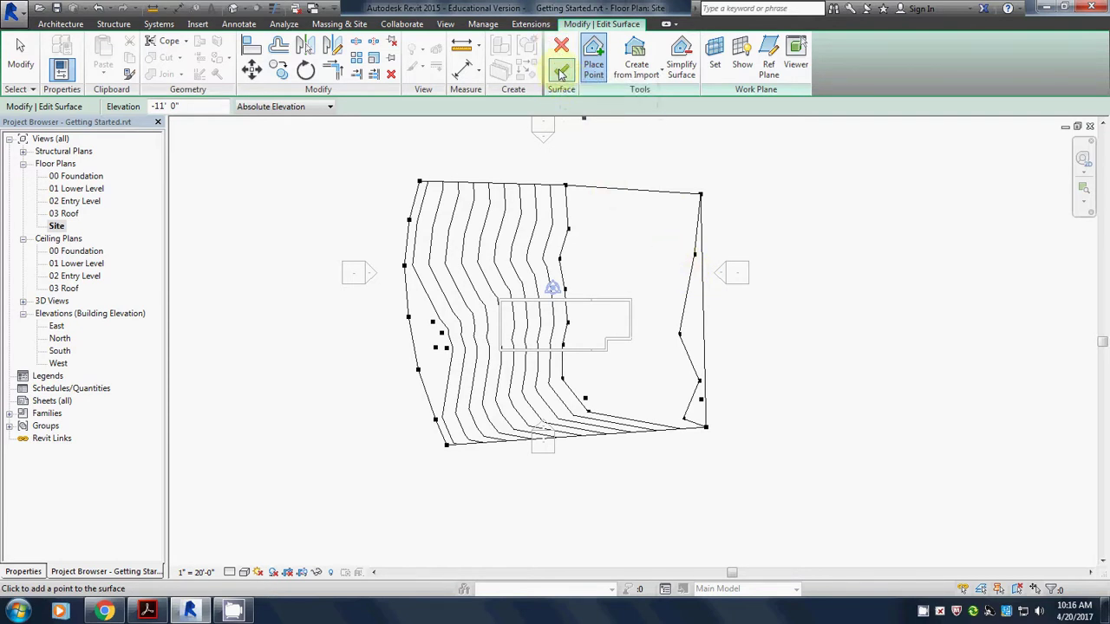
{"action": "left_click", "coordinate": [561, 75]}
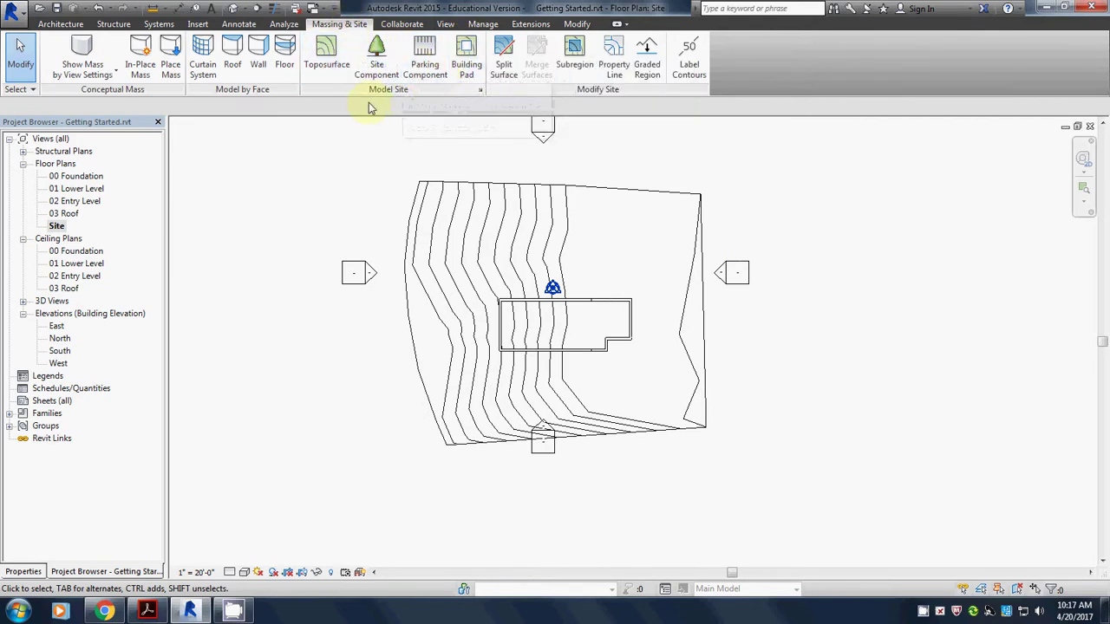
Create a building pad whose boundary follows the outer faces of all the building's foundation and retaining walls.
{"action": "left_click", "coordinate": [466, 63]}
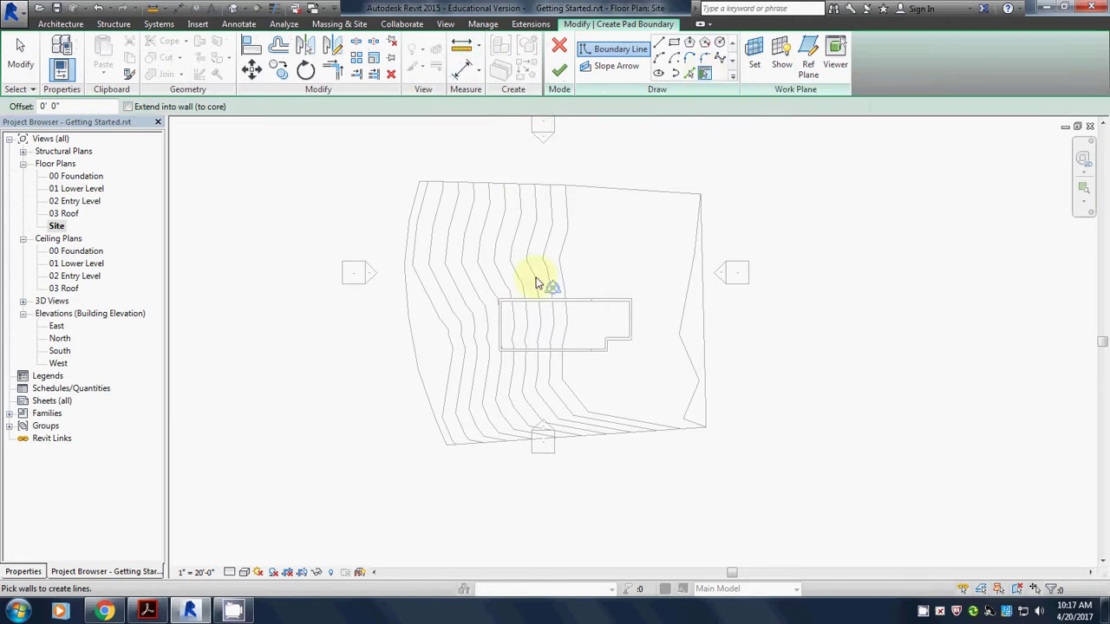
{"action": "left_click", "coordinate": [535, 303]}
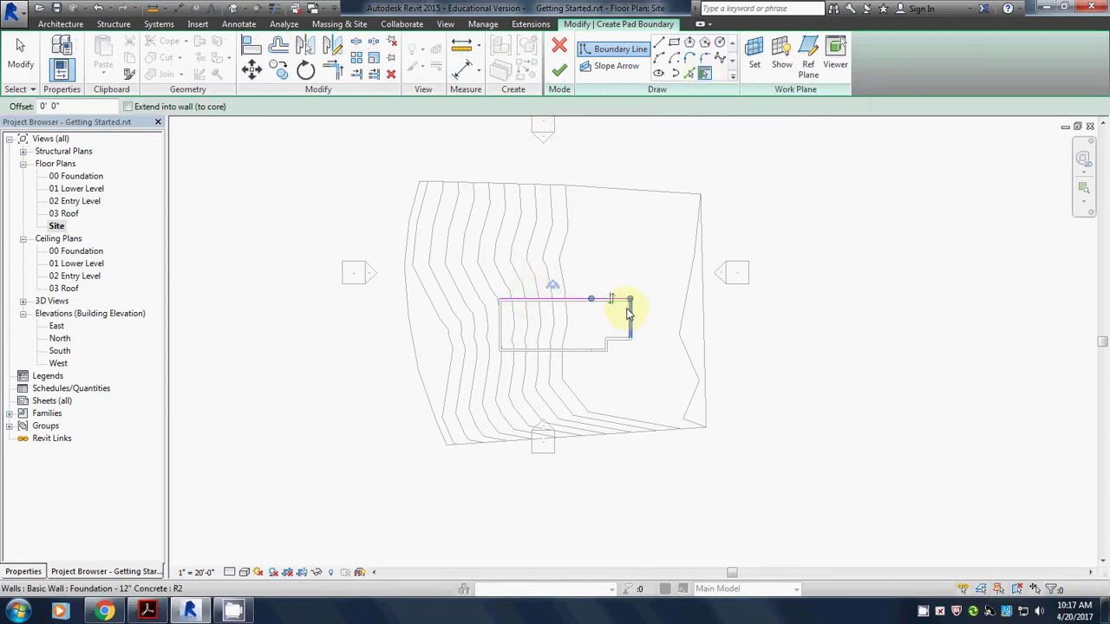
{"action": "left_click", "coordinate": [631, 319]}
{"action": "left_click", "coordinate": [611, 341]}
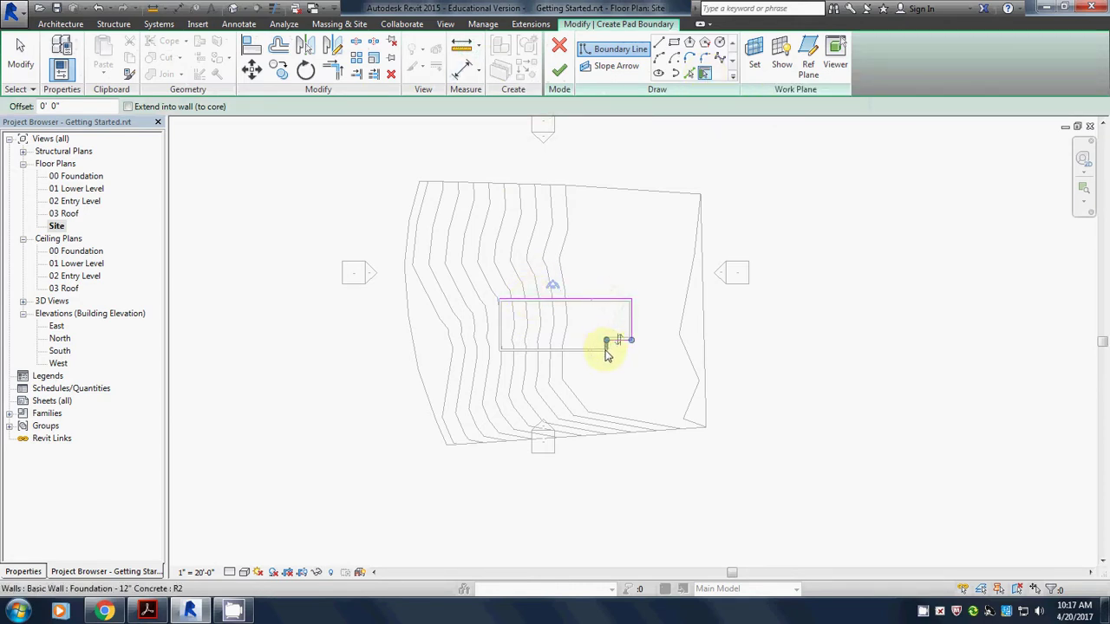
{"action": "scroll", "coordinate": [605, 343], "scroll_direction": "up", "scroll_amount": 5}
{"action": "left_click", "coordinate": [612, 337]}
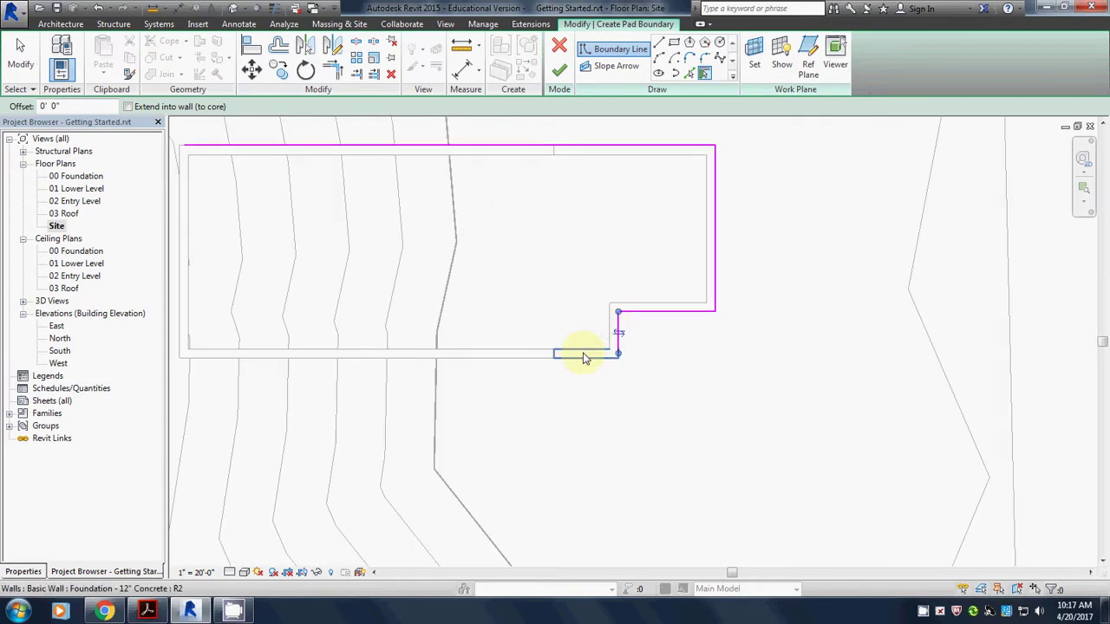
{"action": "left_click", "coordinate": [585, 358]}
{"action": "left_click", "coordinate": [347, 356]}
{"action": "scroll", "coordinate": [264, 360], "scroll_direction": "down", "scroll_amount": 3}
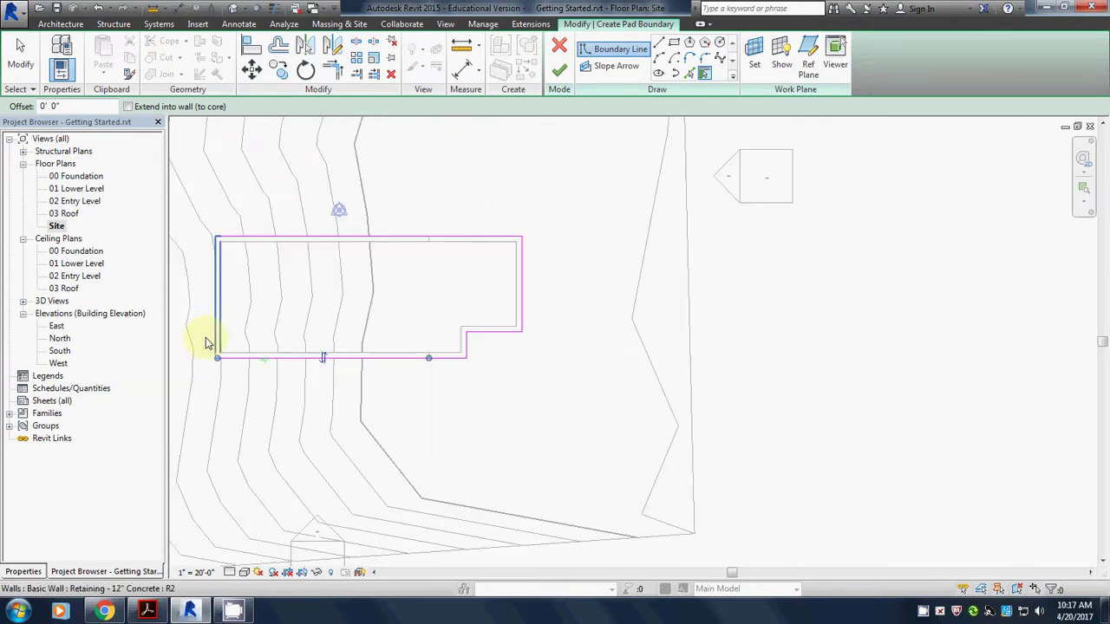
{"action": "left_click", "coordinate": [217, 312]}
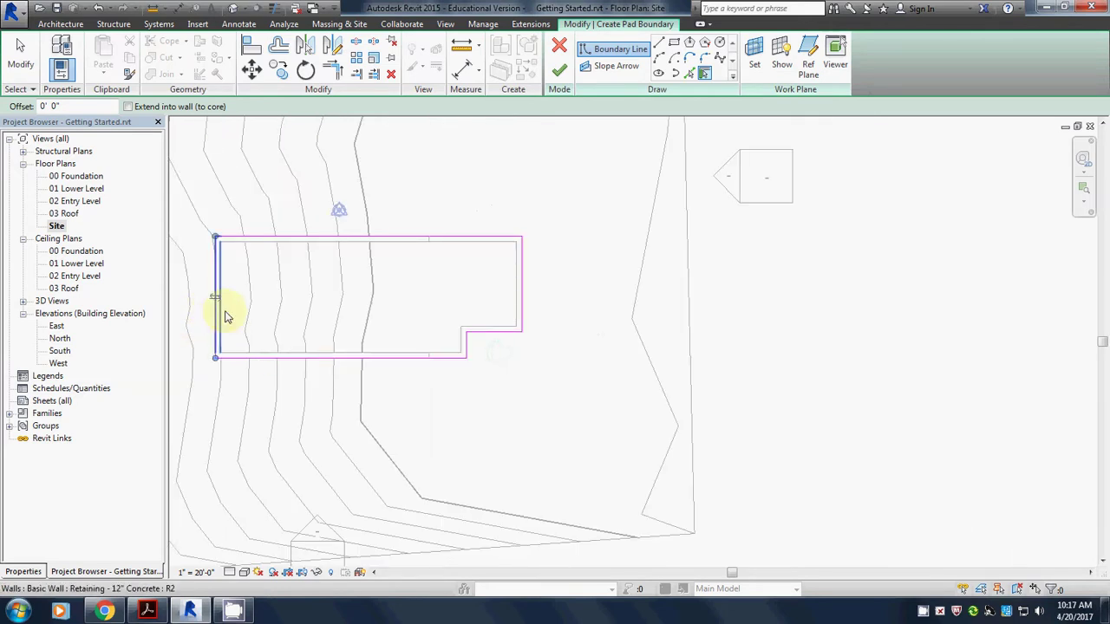
{"action": "left_click", "coordinate": [559, 73]}
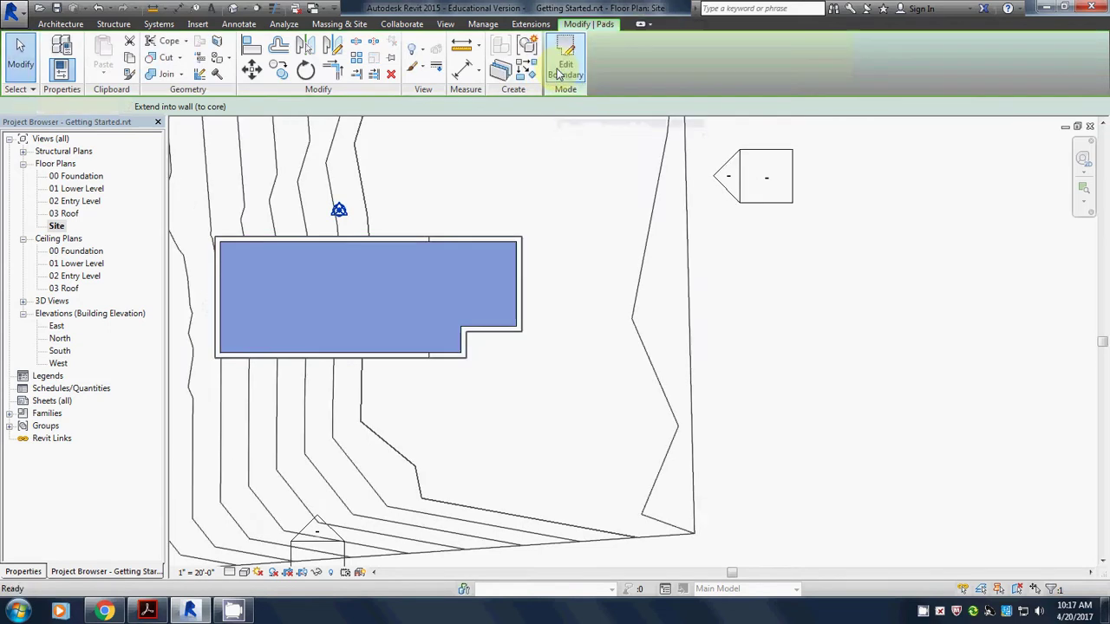
Open the default 3D view and examine the pad and the sloping toposurface around the building from two corner directions.
{"action": "scroll", "coordinate": [325, 320], "scroll_direction": "down", "scroll_amount": 5}
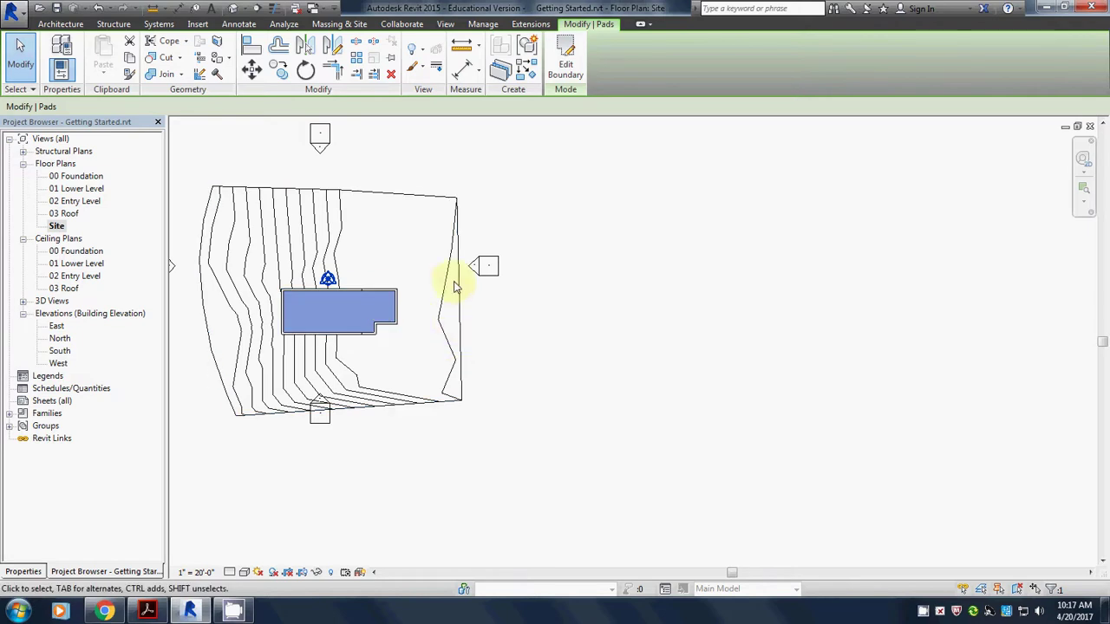
{"action": "scroll", "coordinate": [359, 363], "scroll_direction": "up", "scroll_amount": 3}
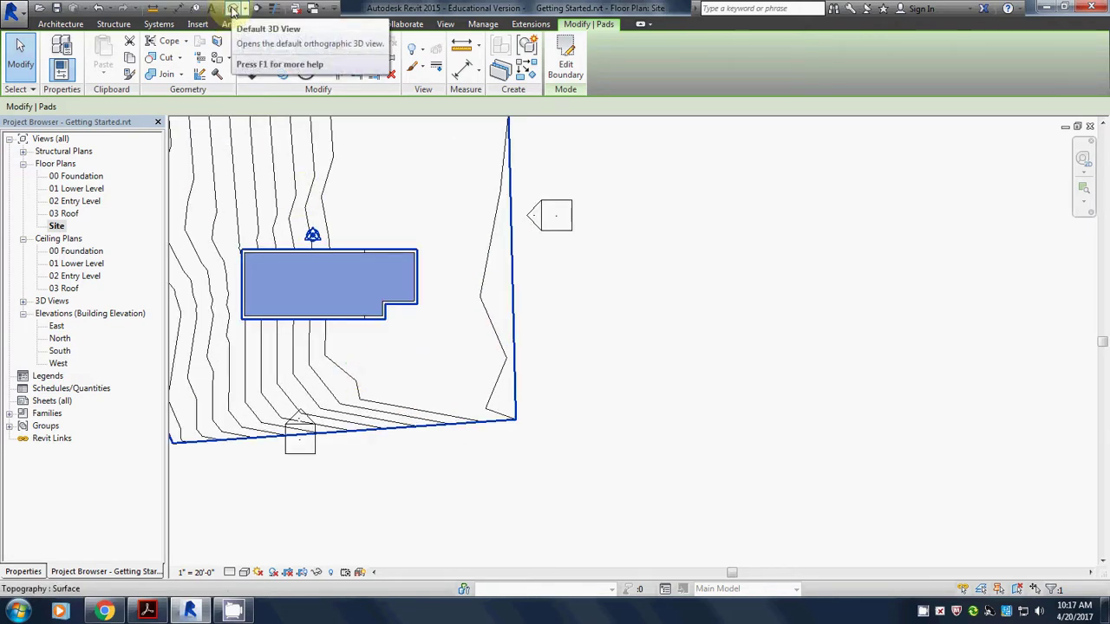
{"action": "scroll", "coordinate": [381, 288], "scroll_direction": "up", "scroll_amount": 3}
{"action": "middle_click_drag", "start_coordinate": [384, 290], "coordinate": [636, 268]}
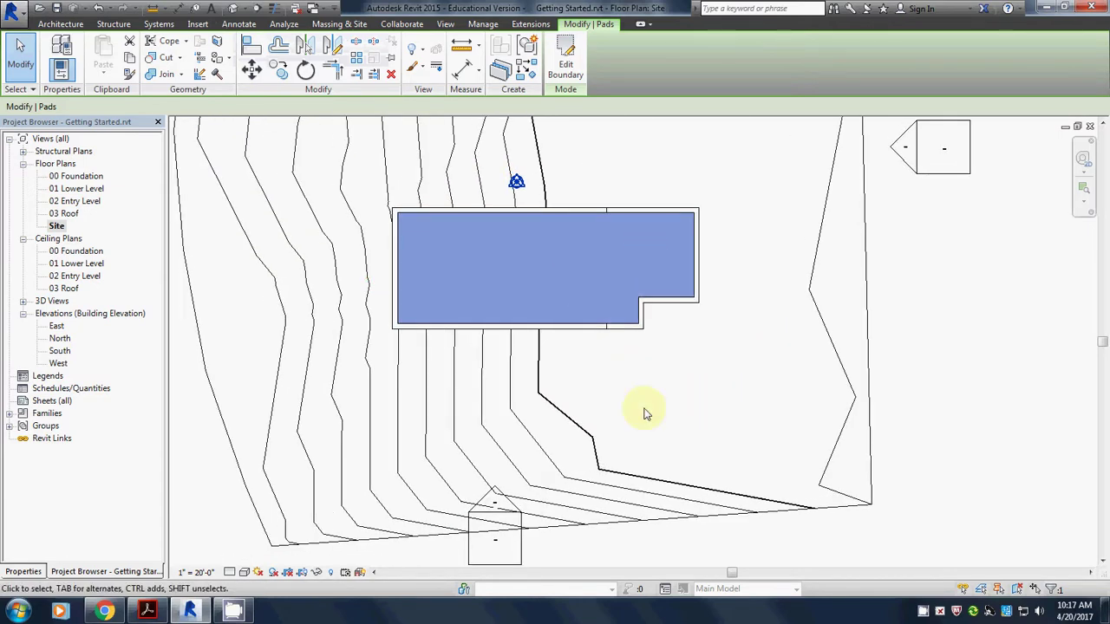
{"action": "scroll", "coordinate": [615, 327], "scroll_direction": "up", "scroll_amount": 4}
{"action": "scroll", "coordinate": [640, 305], "scroll_direction": "down", "scroll_amount": 2}
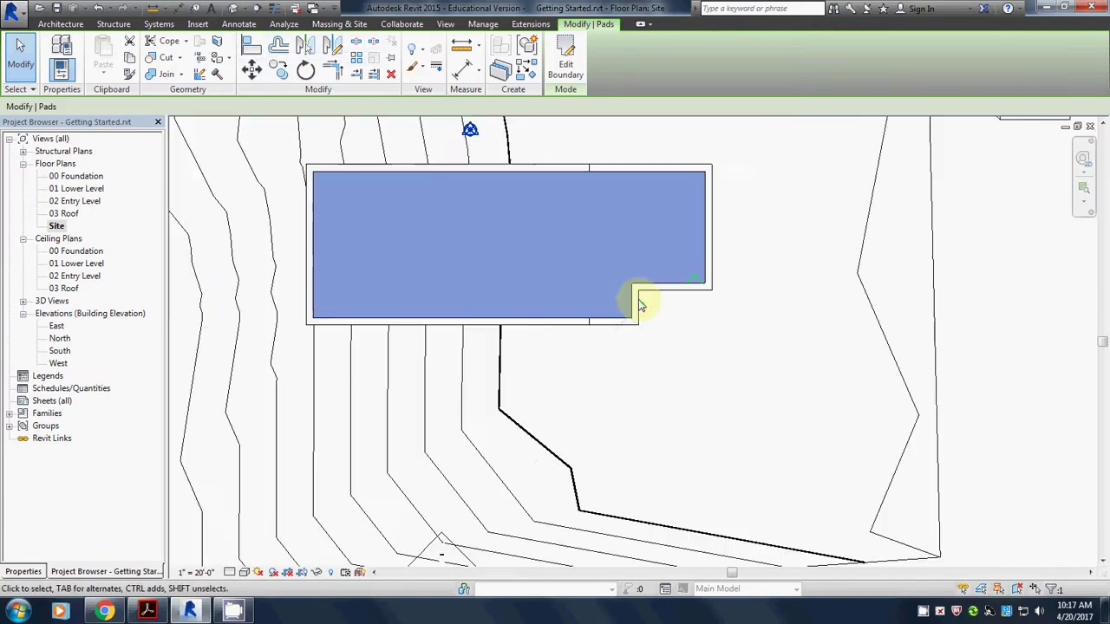
{"action": "scroll", "coordinate": [640, 305], "scroll_direction": "down", "scroll_amount": 2}
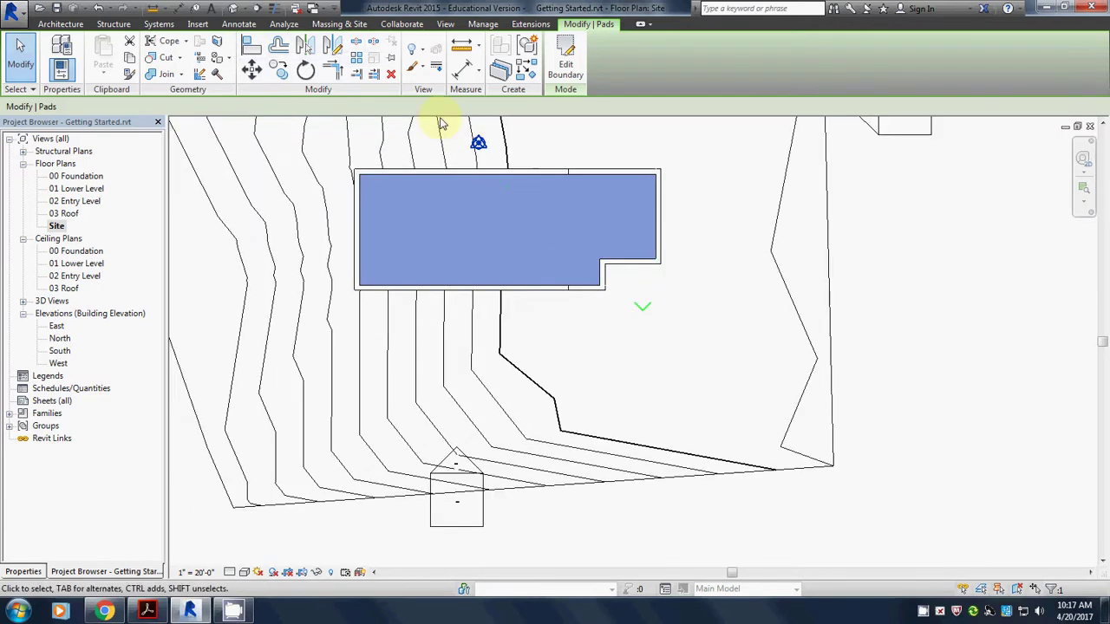
{"action": "left_click", "coordinate": [234, 9]}
{"action": "scroll", "coordinate": [615, 398], "scroll_direction": "up", "scroll_amount": 3}
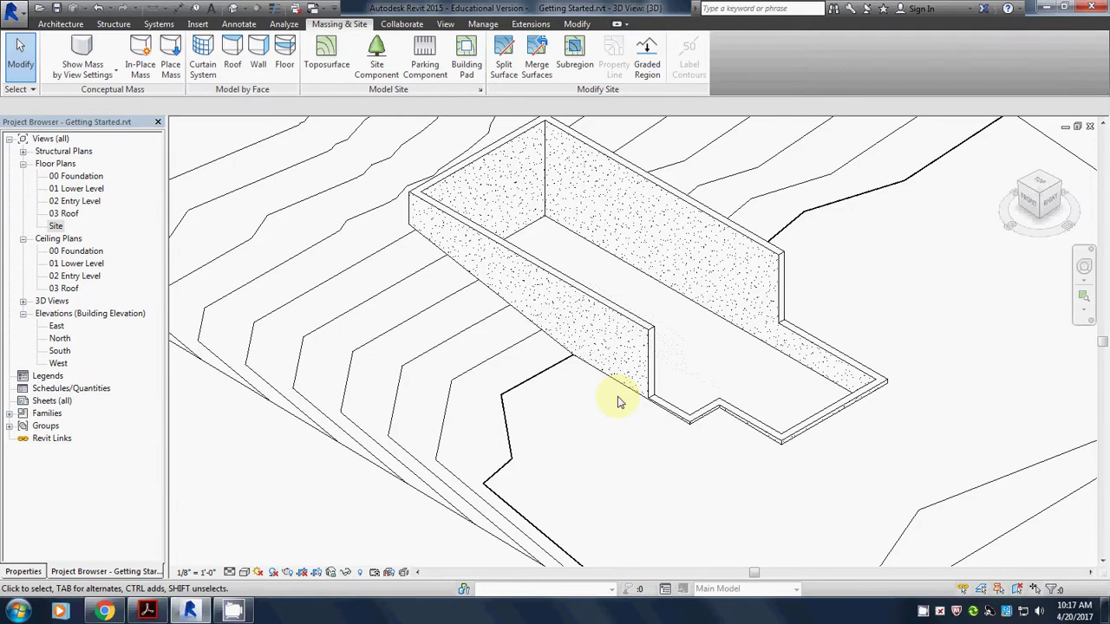
{"action": "left_click", "coordinate": [1067, 187]}
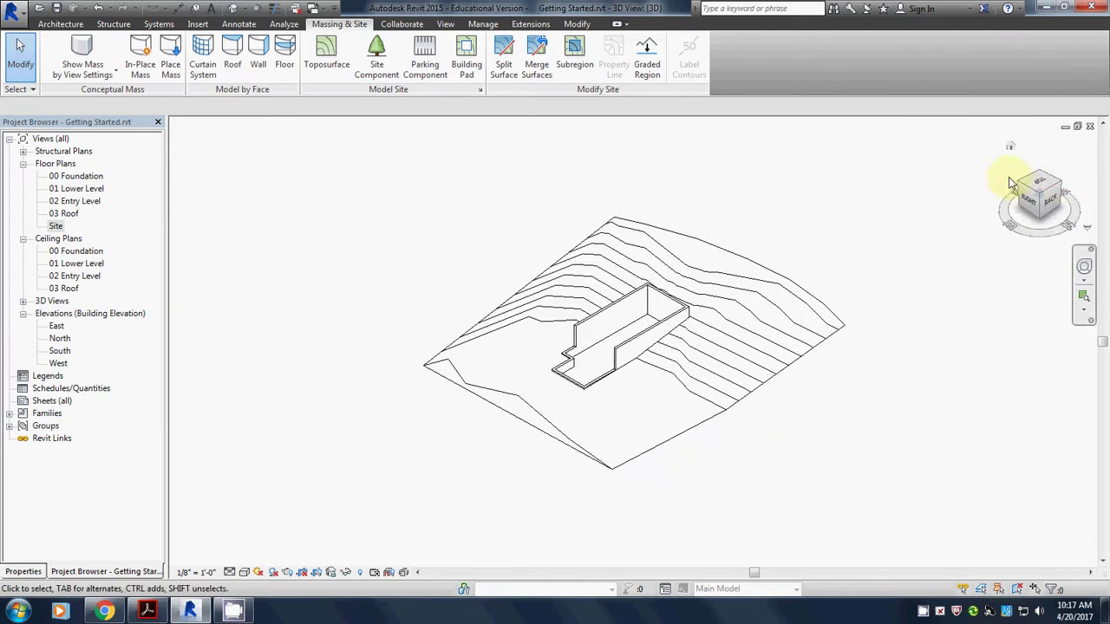
{"action": "left_click", "coordinate": [1014, 180]}
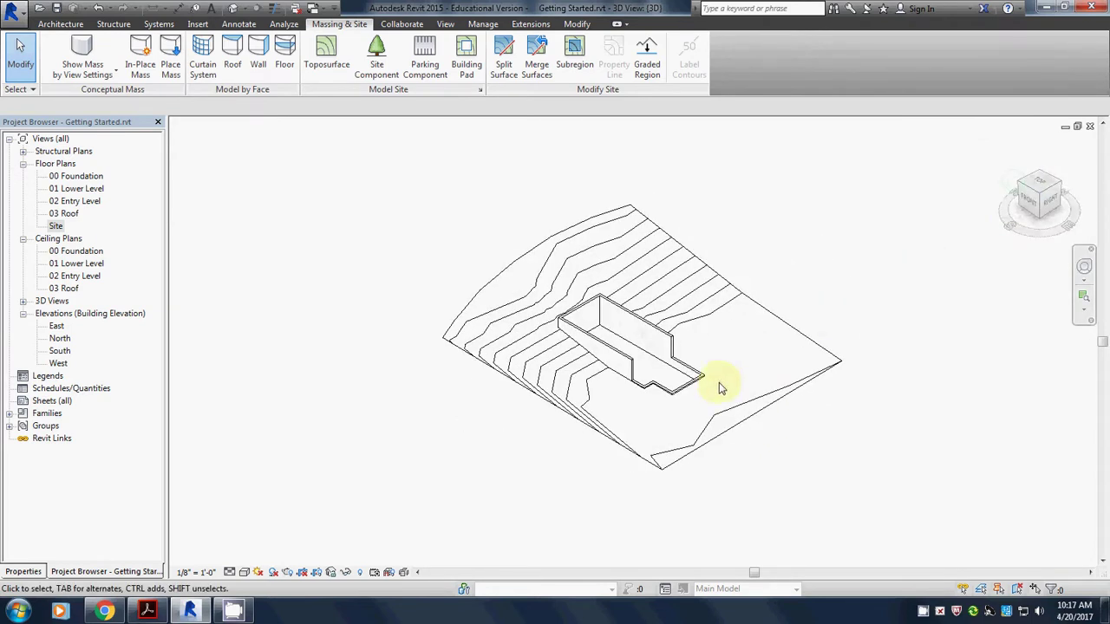
Examine how the low foundation walls at the building's stepped end meet the ground, and close the 3D view.
{"action": "scroll", "coordinate": [619, 408], "scroll_direction": "up", "scroll_amount": 6}
{"action": "middle_click_drag", "start_coordinate": [649, 407], "coordinate": [616, 293]}
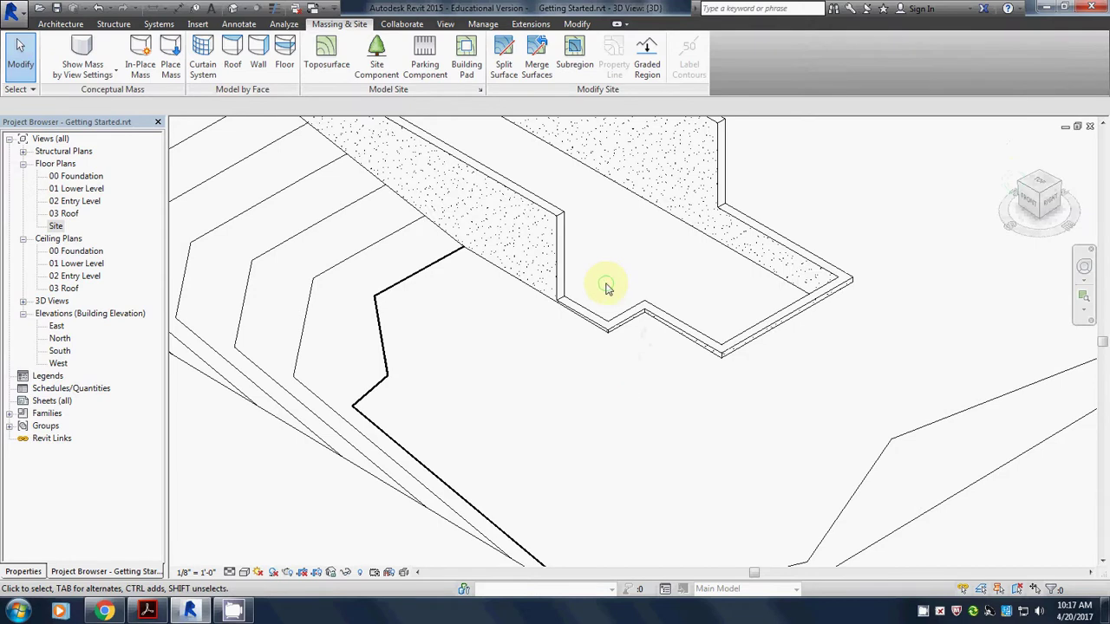
{"action": "scroll", "coordinate": [607, 288], "scroll_direction": "down", "scroll_amount": 3}
{"action": "scroll", "coordinate": [595, 292], "scroll_direction": "down", "scroll_amount": 3}
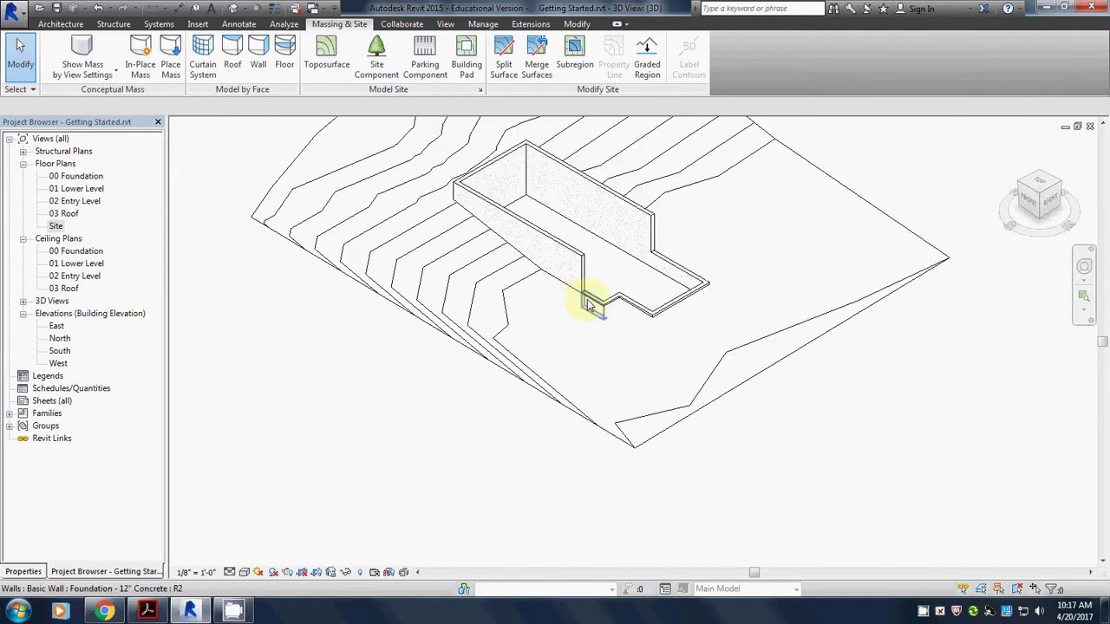
{"action": "scroll", "coordinate": [607, 308], "scroll_direction": "up", "scroll_amount": 5}
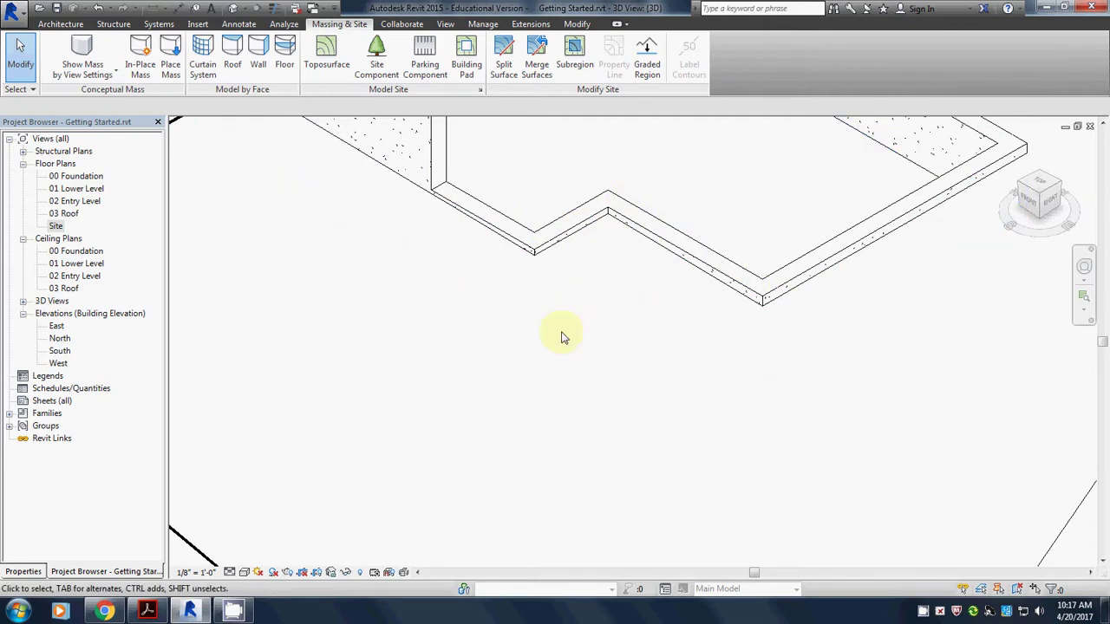
{"action": "scroll", "coordinate": [561, 336], "scroll_direction": "down", "scroll_amount": 8}
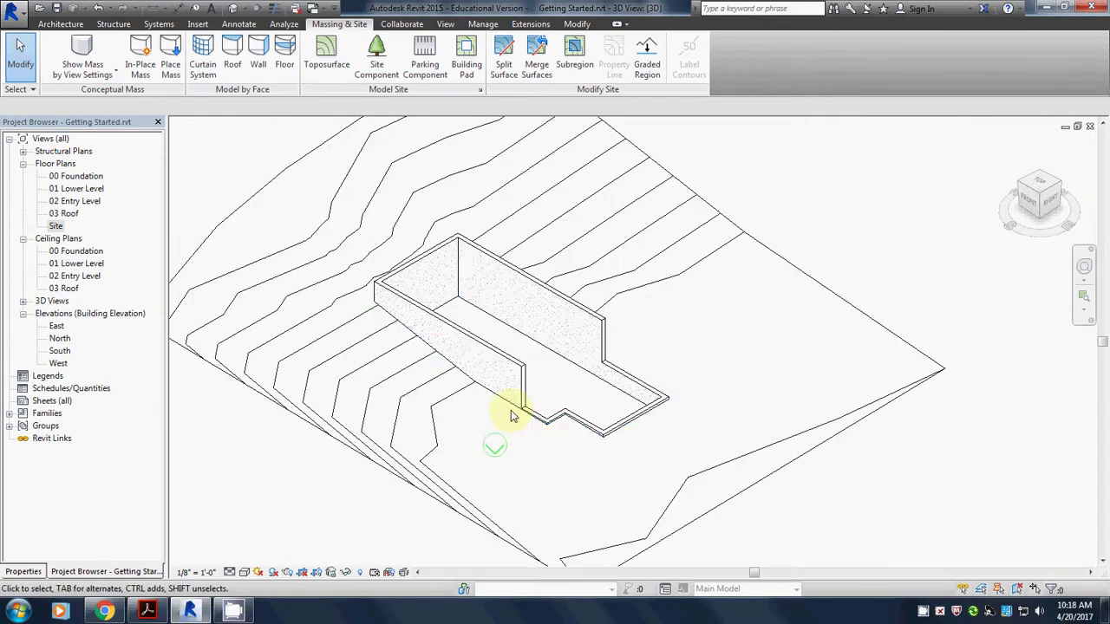
{"action": "scroll", "coordinate": [533, 260], "scroll_direction": "down", "scroll_amount": 3}
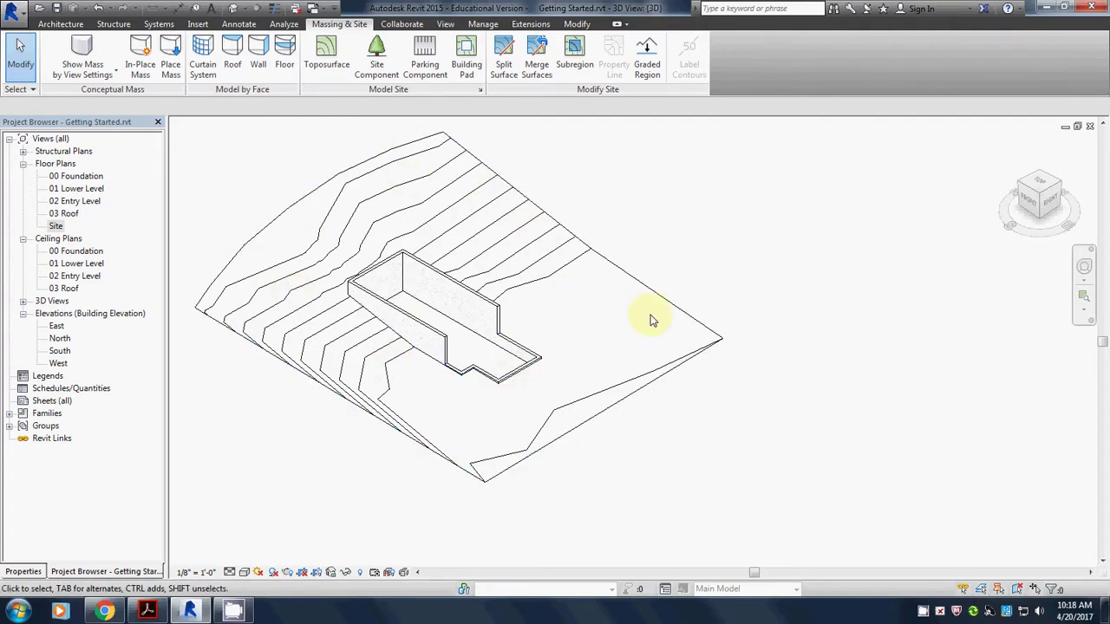
{"action": "left_click", "coordinate": [1091, 127]}
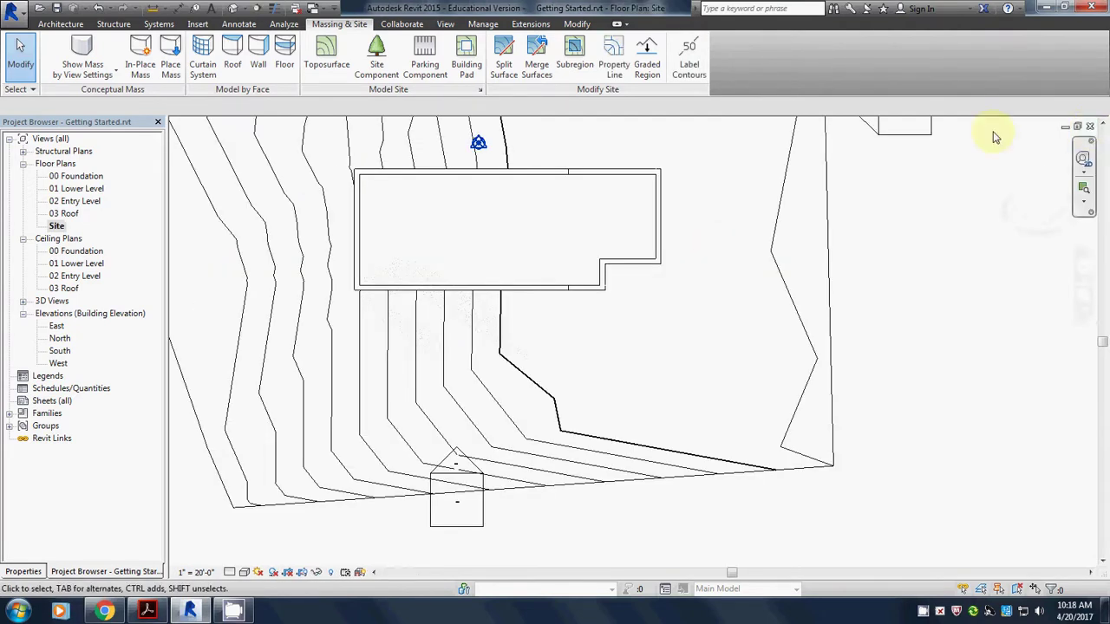
Edit the toposurface to check the elevation of an interior point on the easternmost contour north of the building, and finish the surface.
{"action": "scroll", "coordinate": [564, 318], "scroll_direction": "down", "scroll_amount": 2}
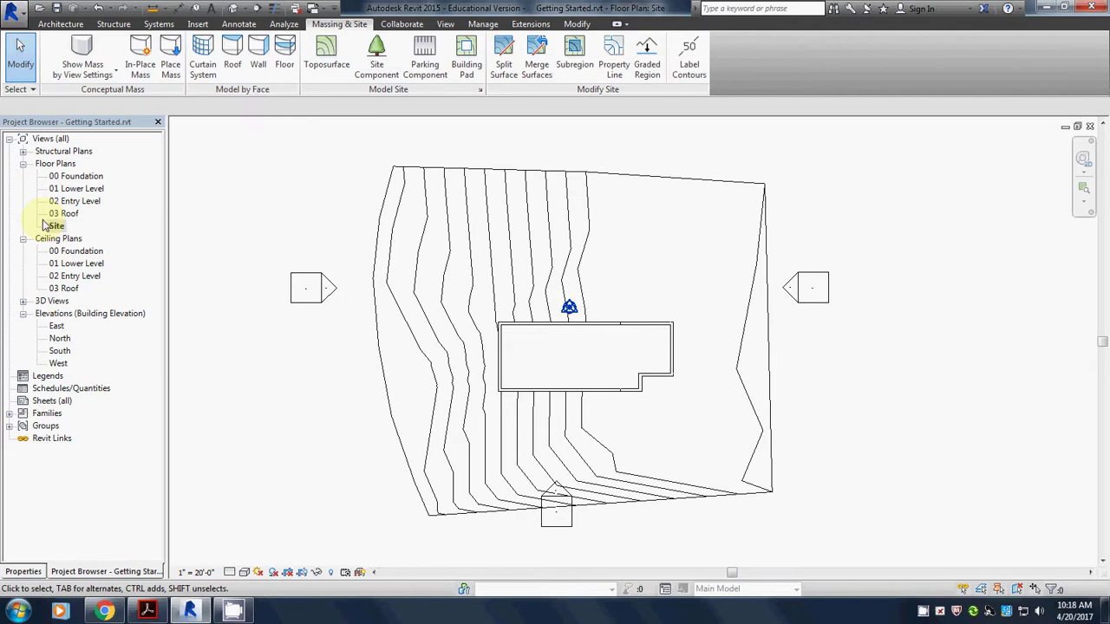
{"action": "left_click", "coordinate": [544, 174]}
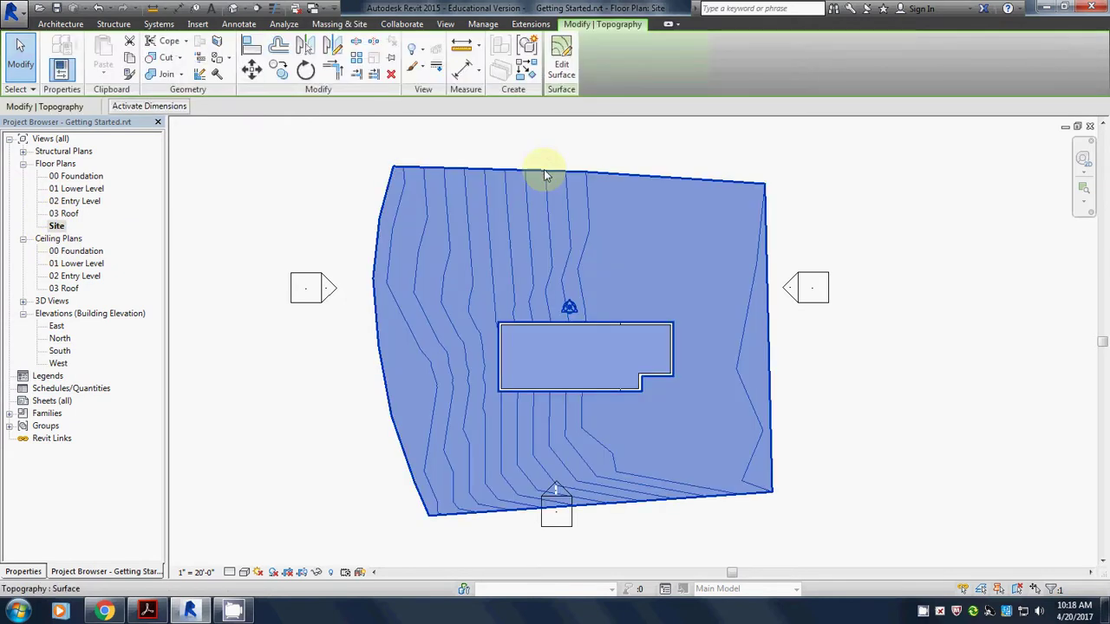
{"action": "left_click", "coordinate": [552, 63]}
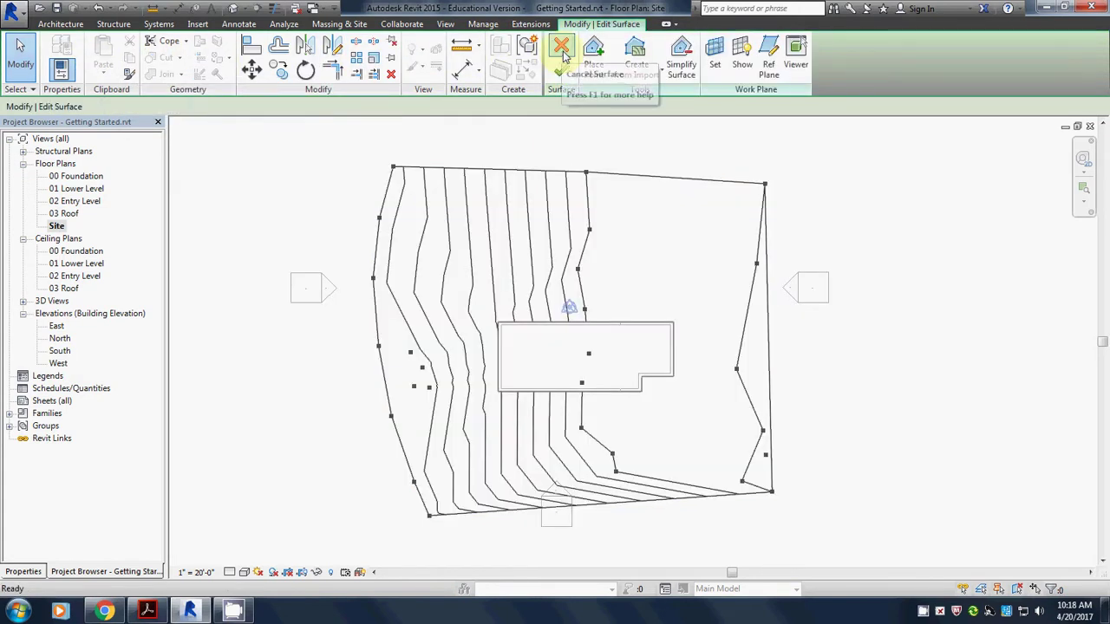
{"action": "left_click", "coordinate": [589, 231]}
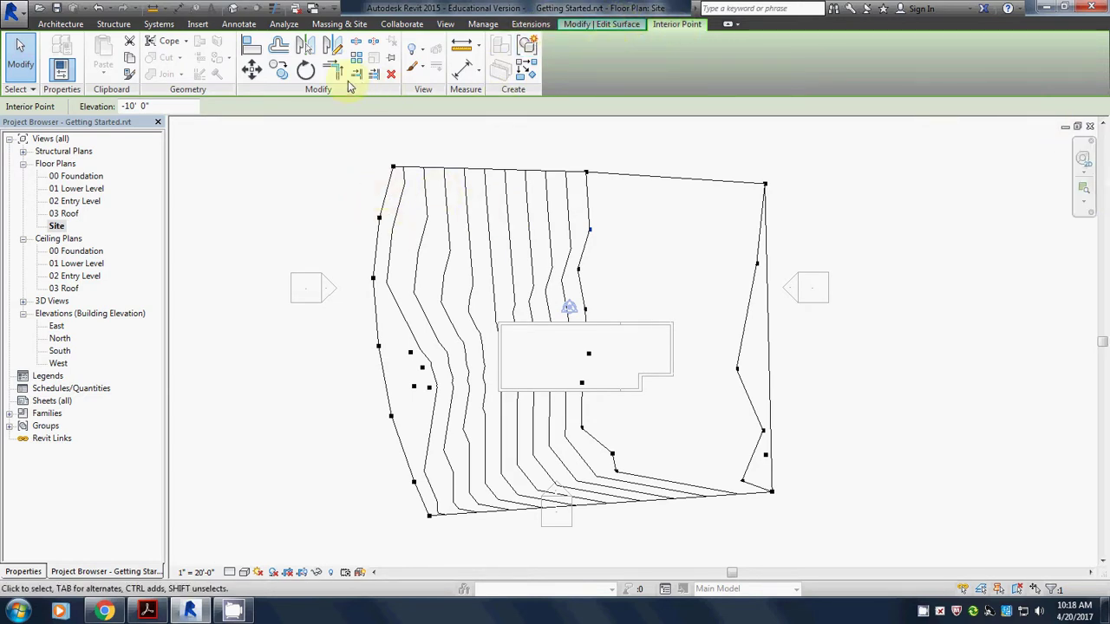
{"action": "left_click", "coordinate": [601, 24]}
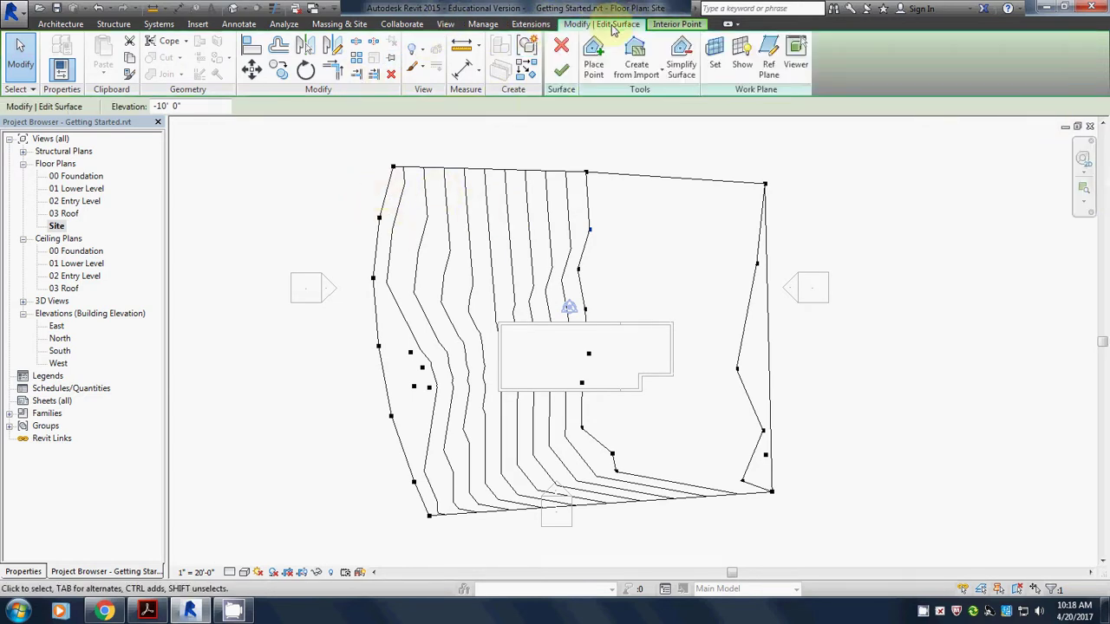
{"action": "left_click", "coordinate": [561, 70]}
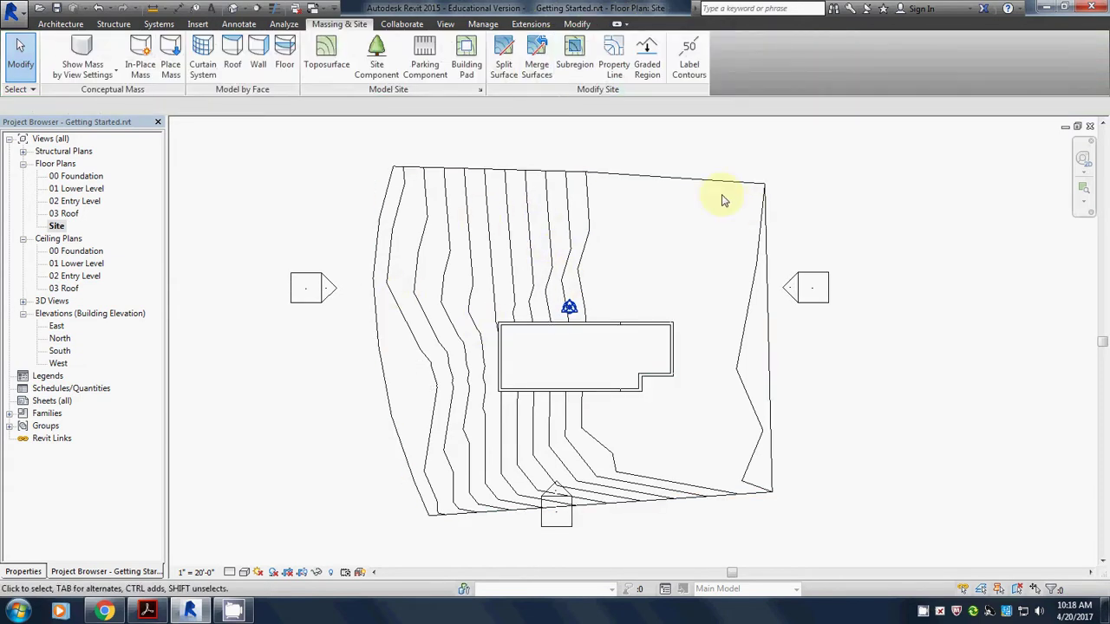